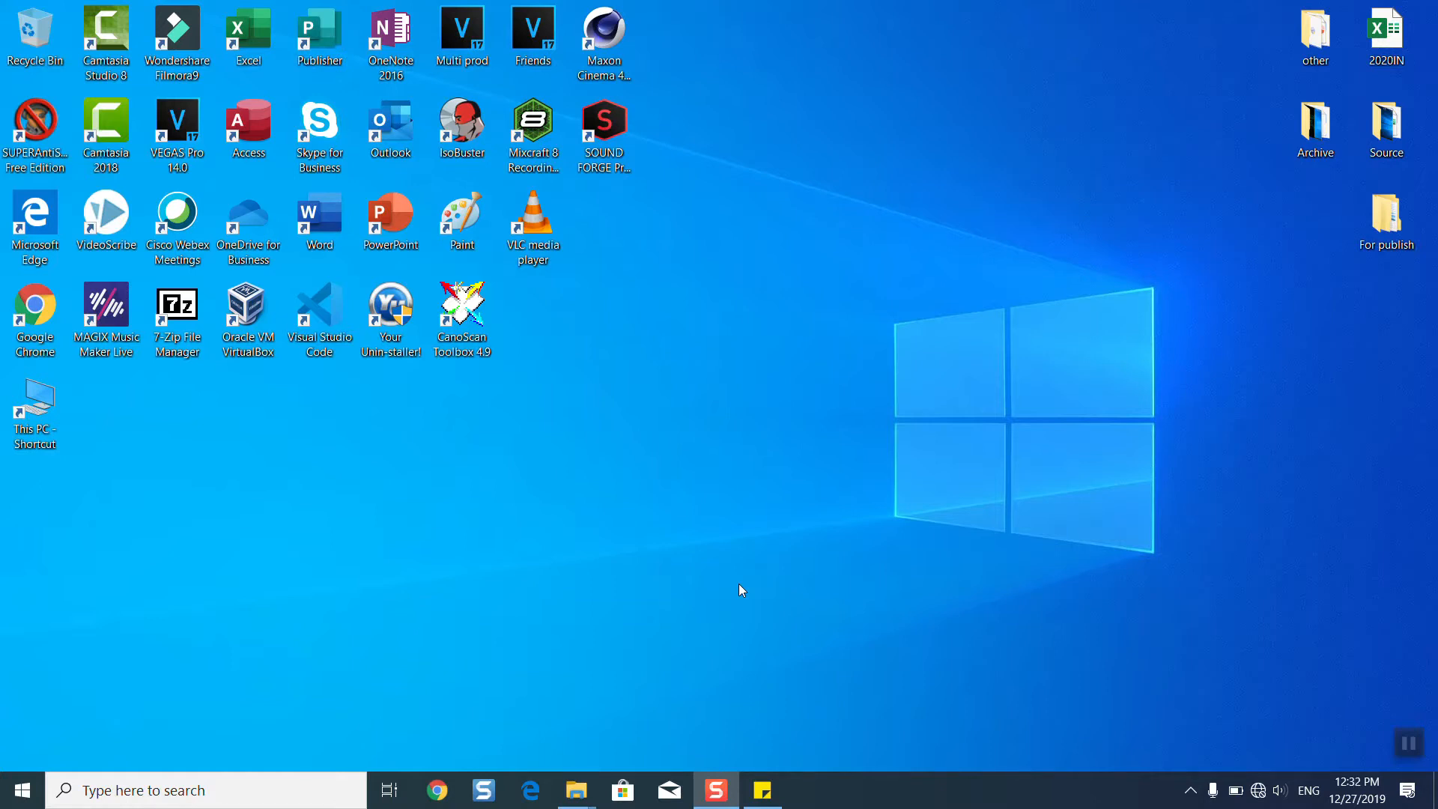
Step: Try to open USB Drive (E:) from This PC, and dismiss the insert disk prompt
click(30, 408)
double_click(44, 410)
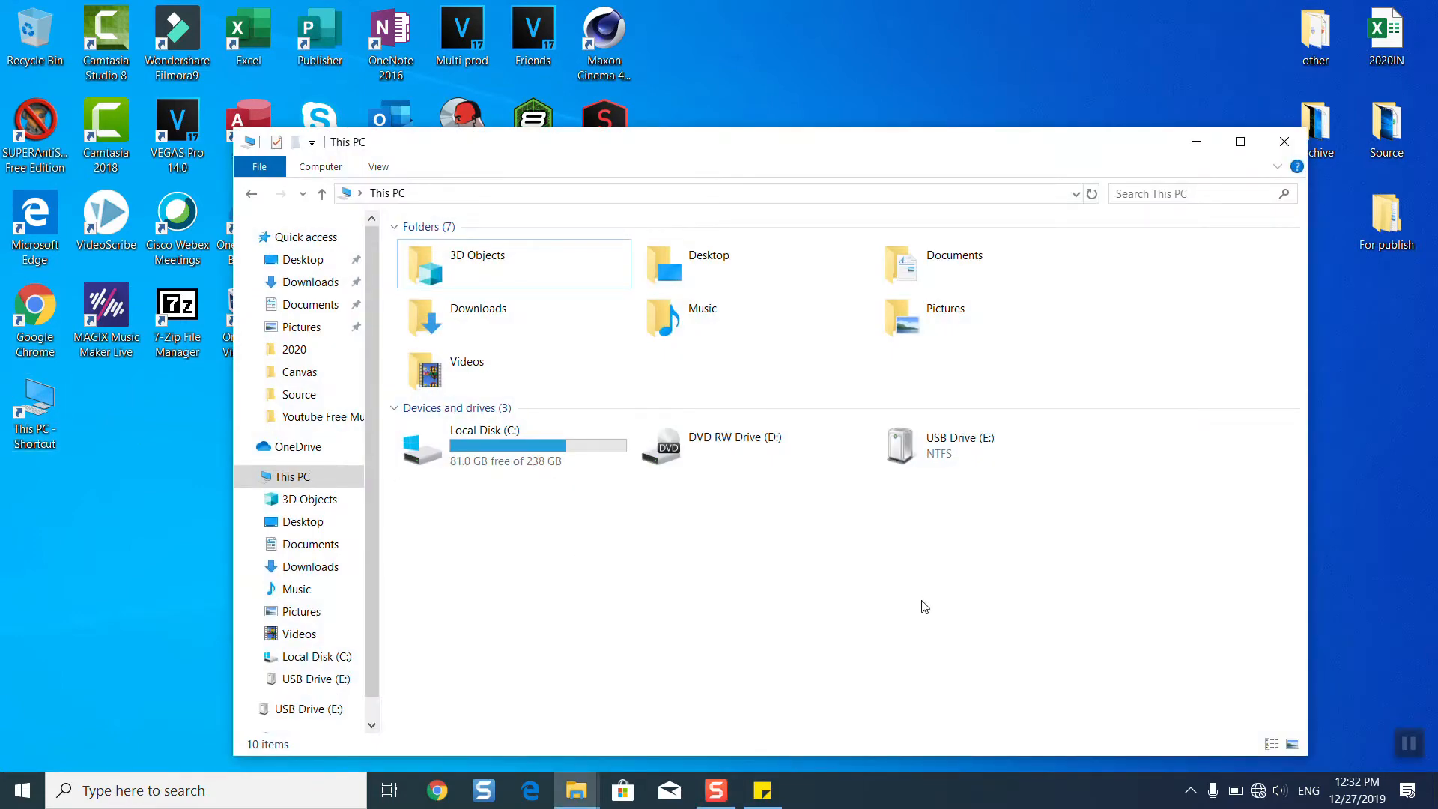
double_click(915, 438)
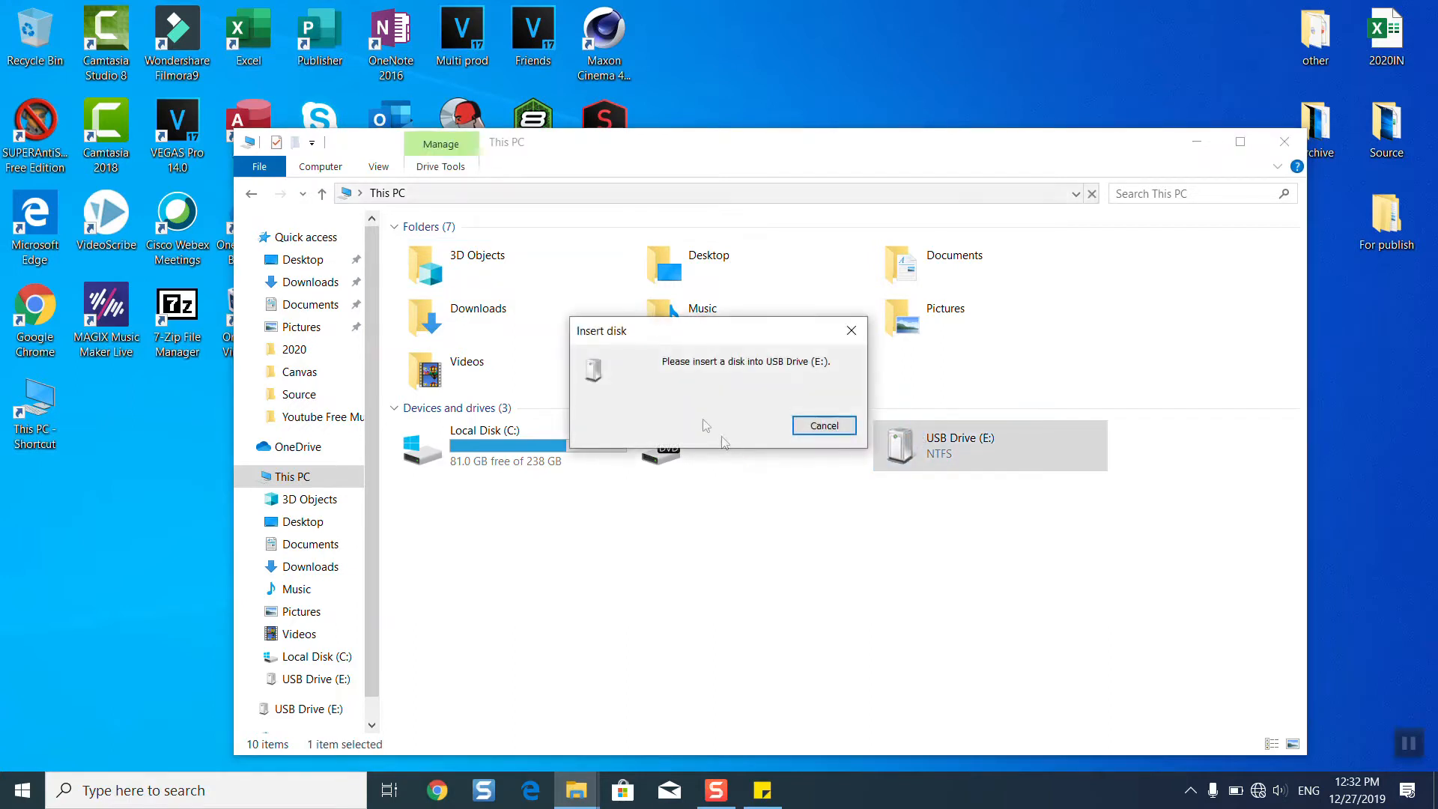
click(823, 425)
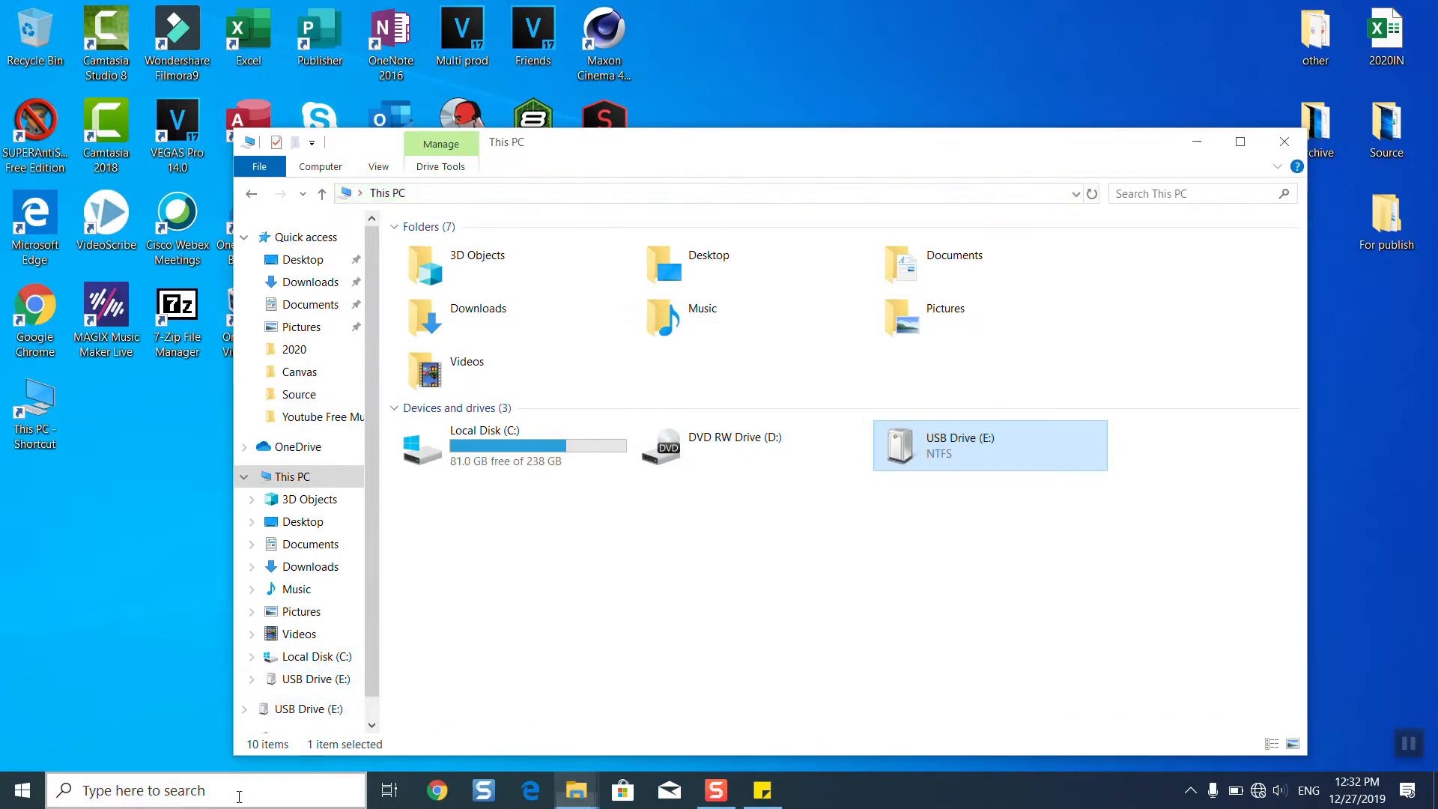
Step: Search Windows for "create and" and open Create and format hard disk partitions
click(247, 790)
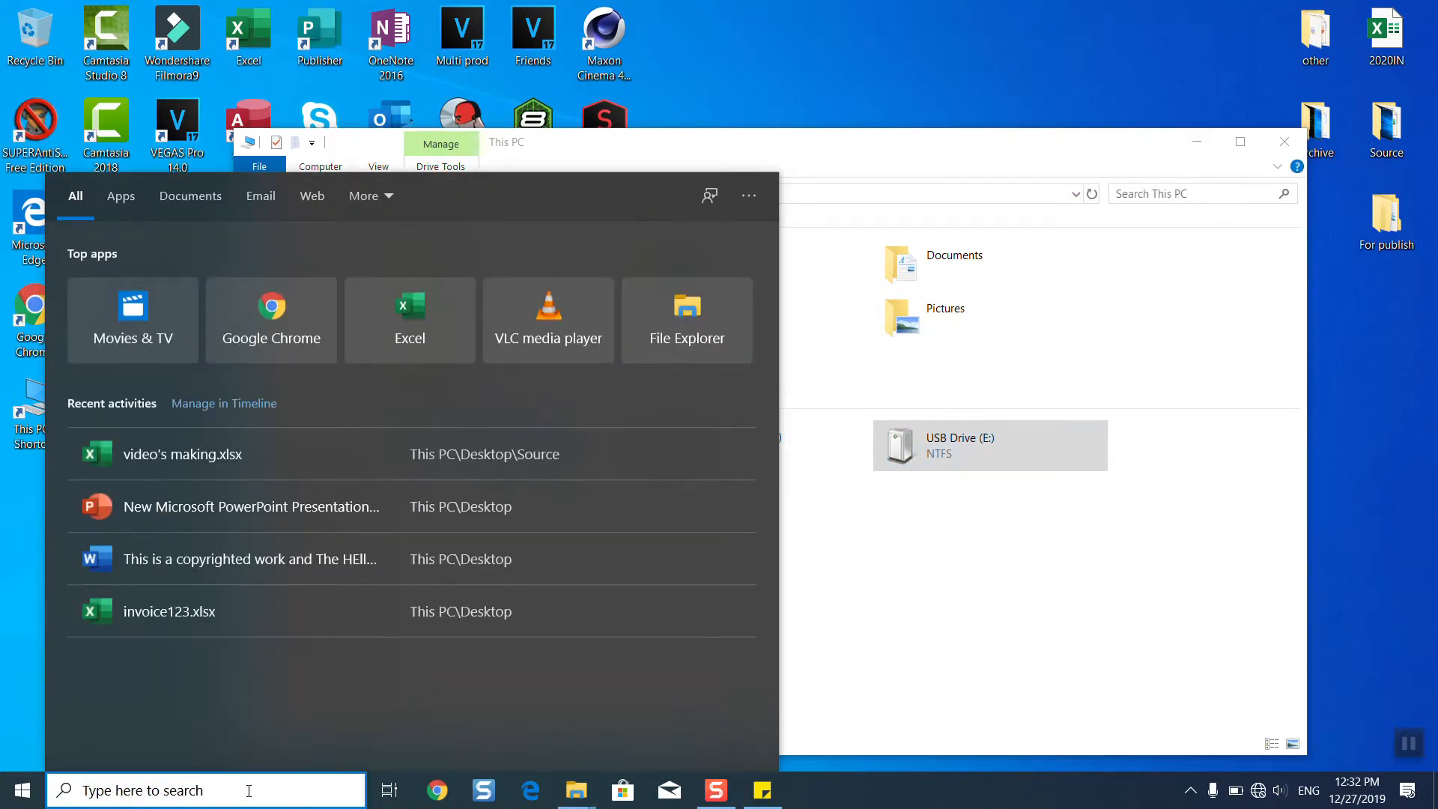
text(creat)
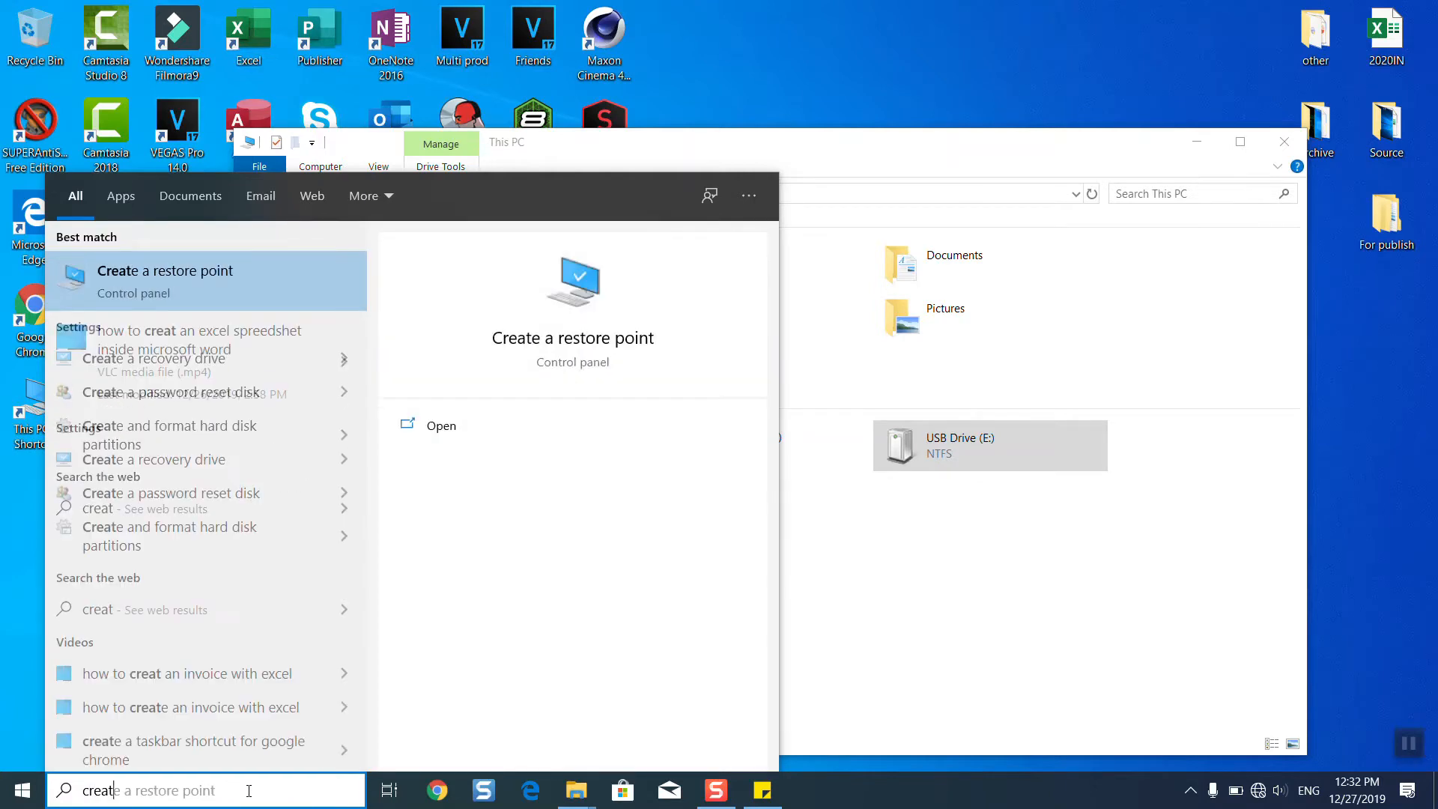
text(e a)
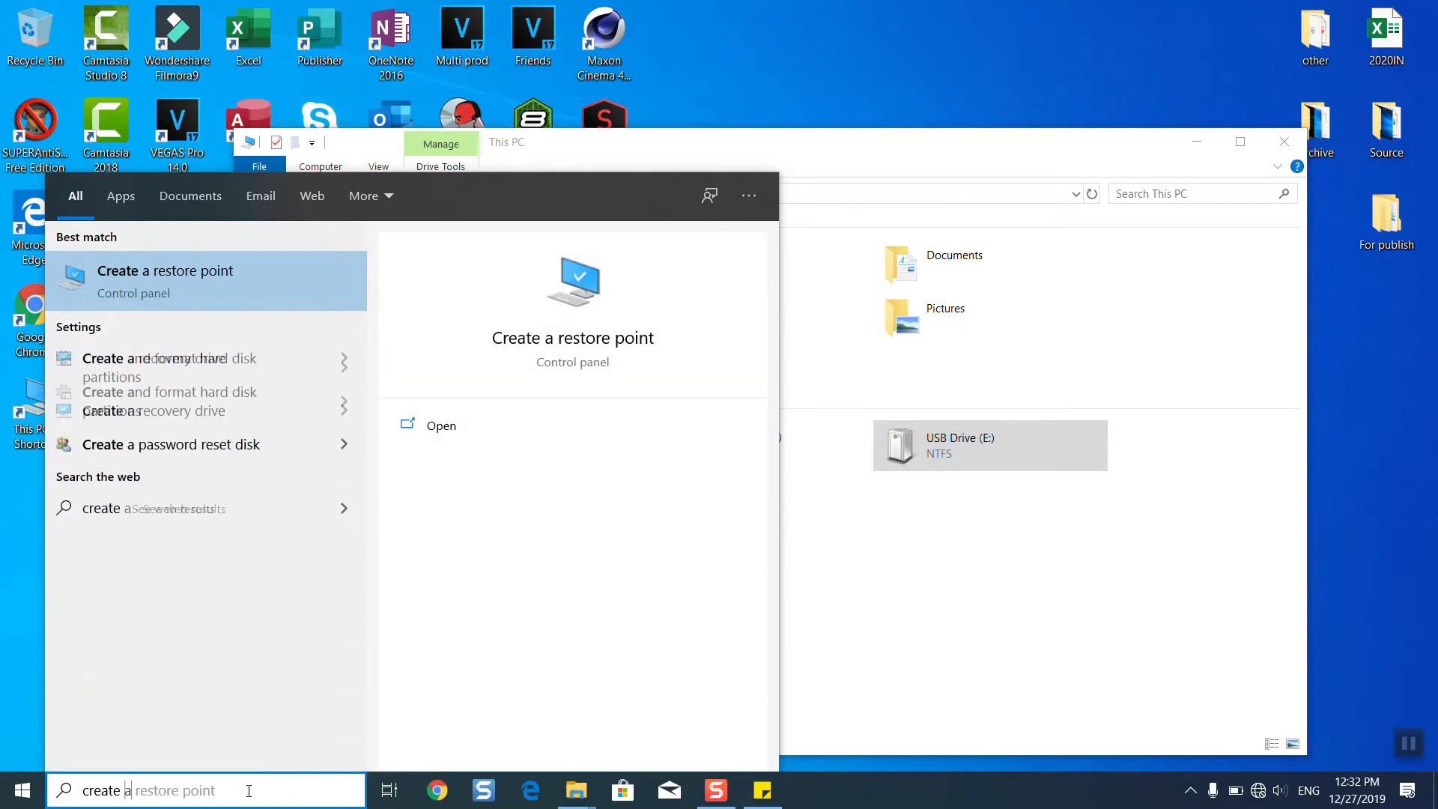
text(nd)
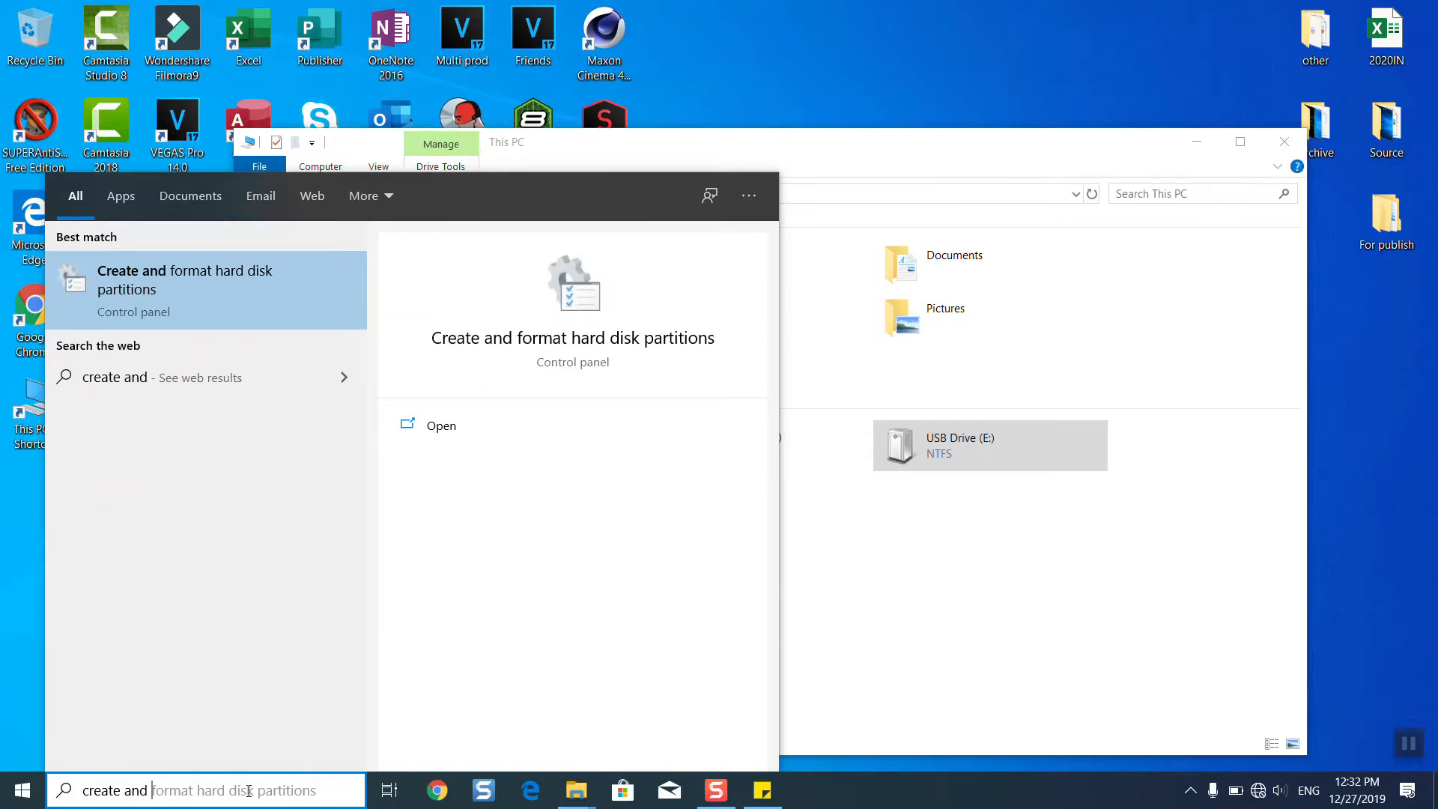
click(177, 322)
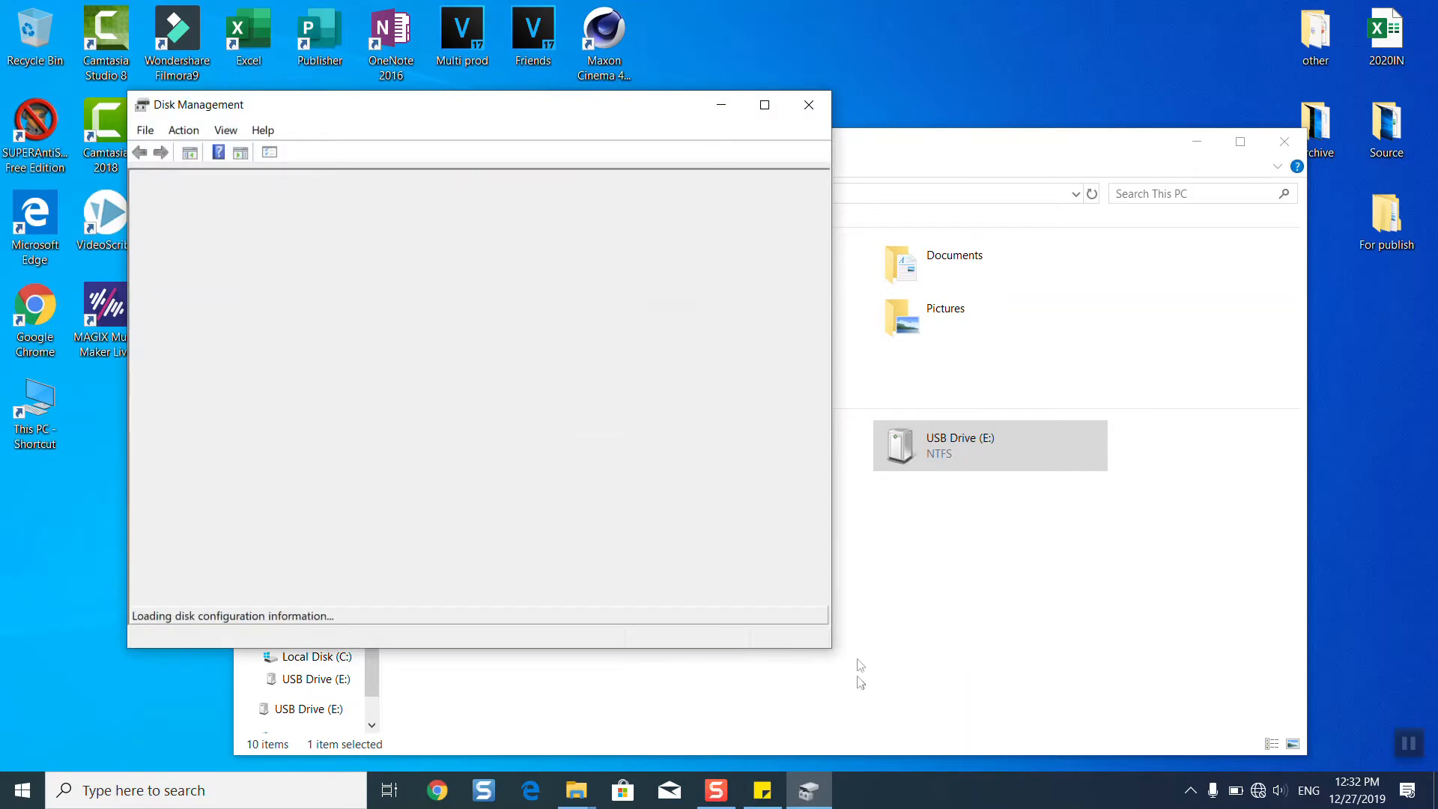
Step: Resize and move the Disk Management and This PC windows so they sit side by side, with Disk 1 fully visible
drag(826, 647, 1107, 631)
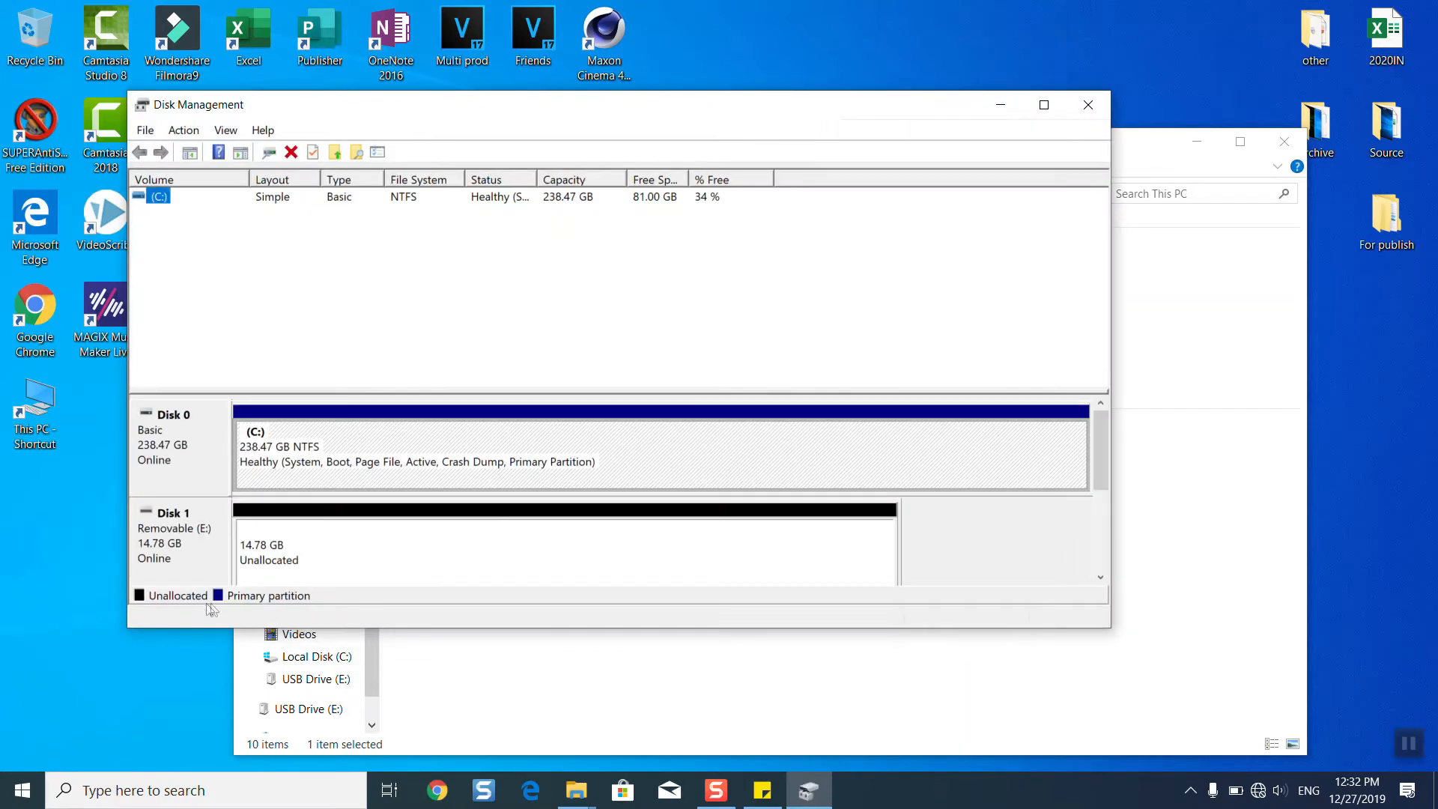
click(560, 698)
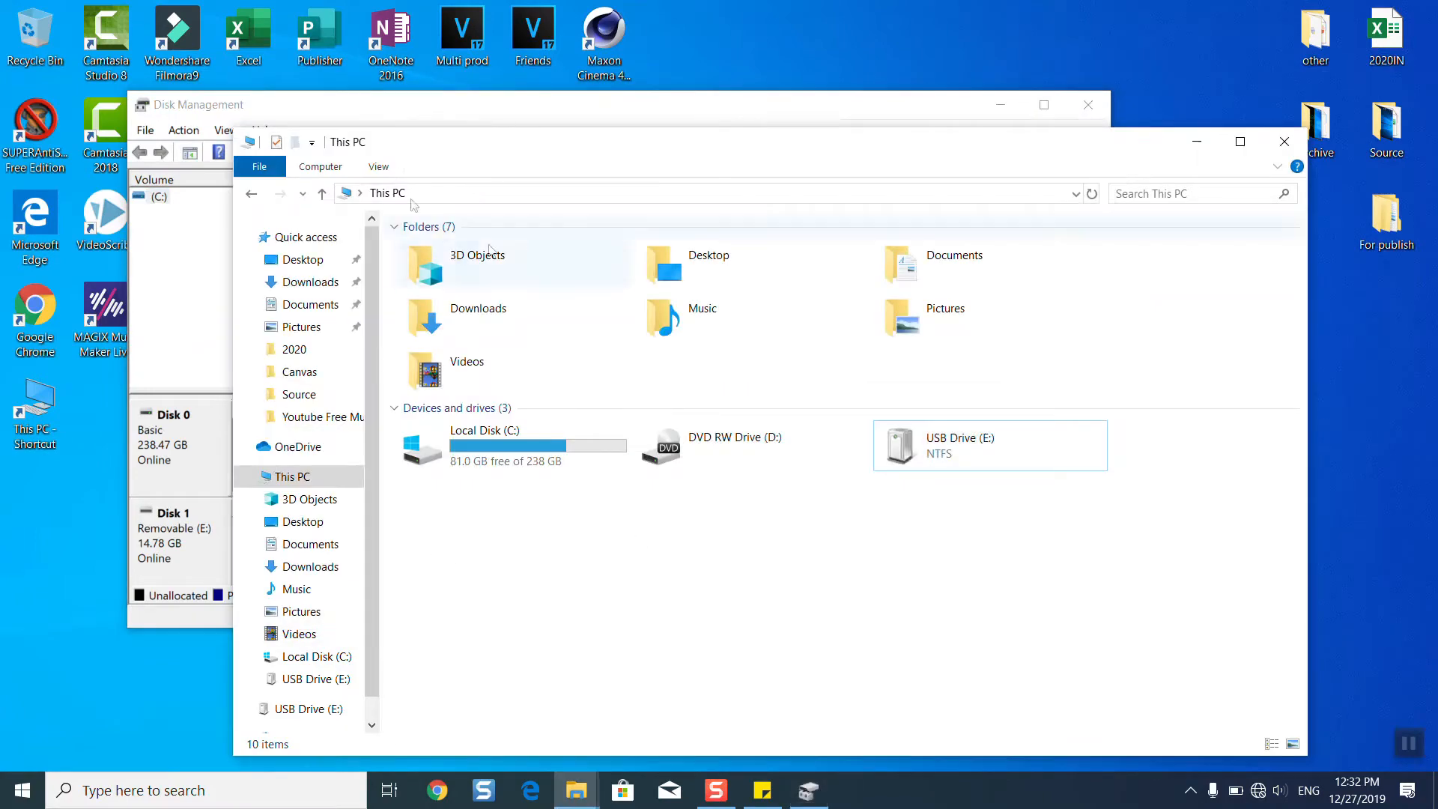
drag(230, 130, 583, 162)
drag(705, 185, 818, 86)
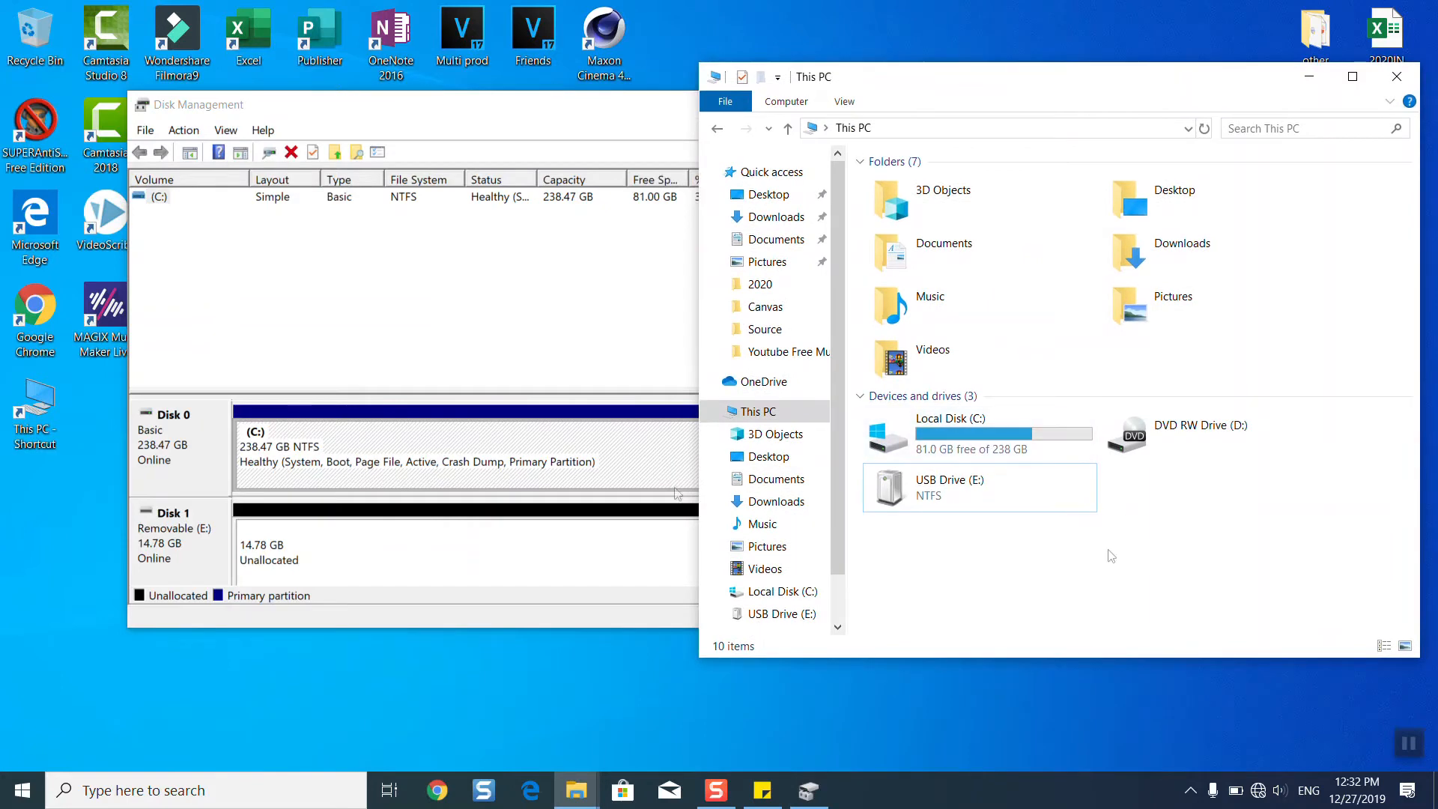
click(187, 455)
drag(746, 117, 641, 111)
click(1051, 241)
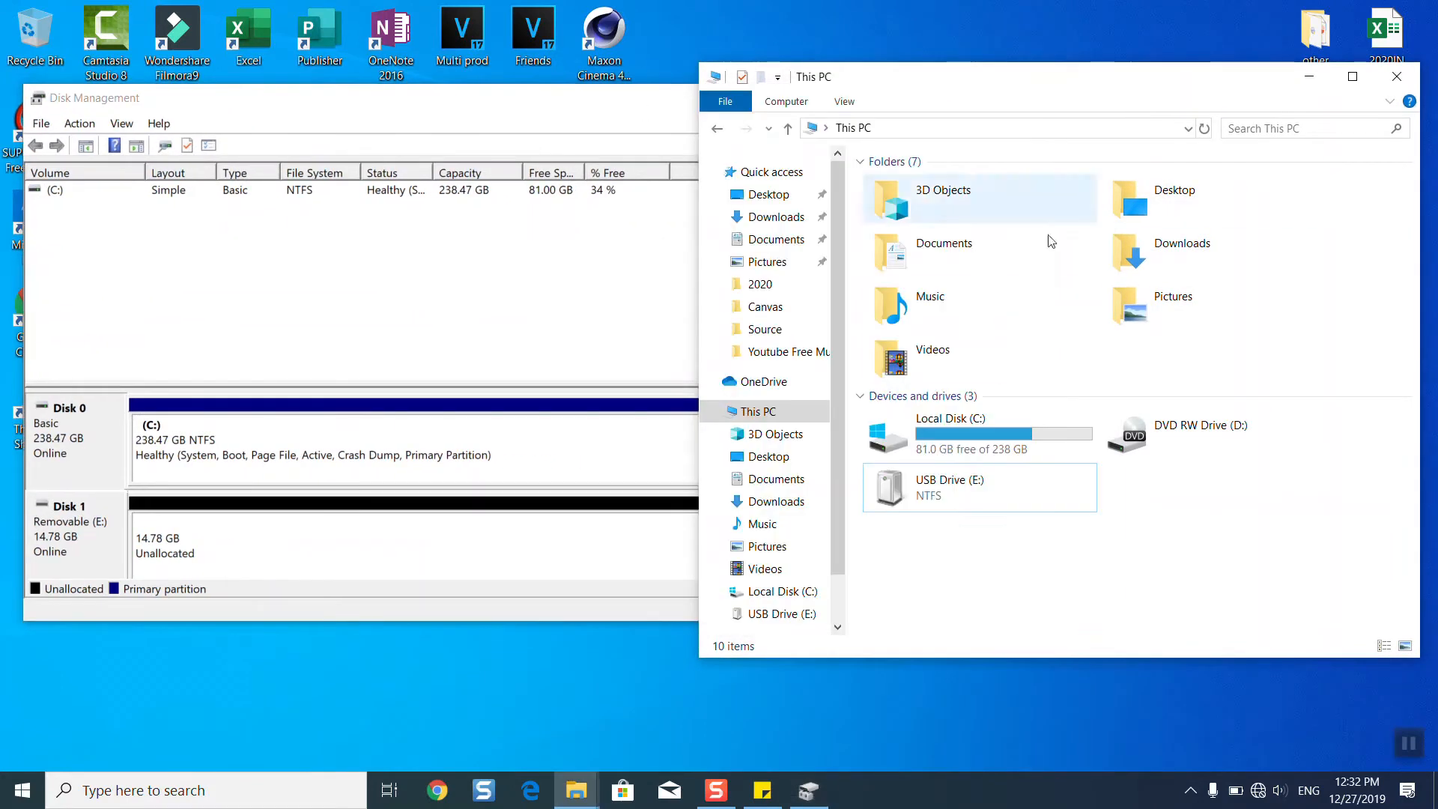
click(545, 114)
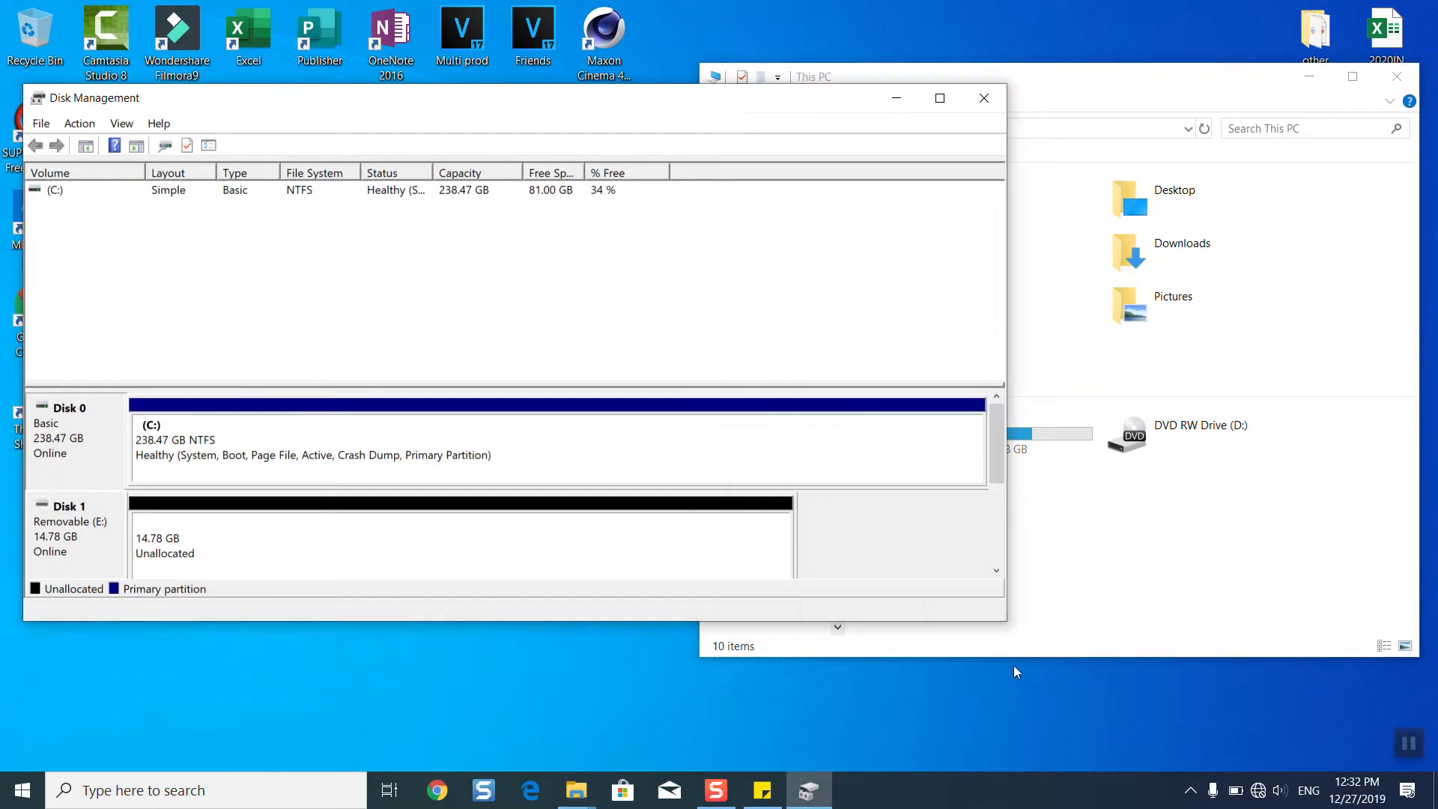
drag(1005, 621, 693, 680)
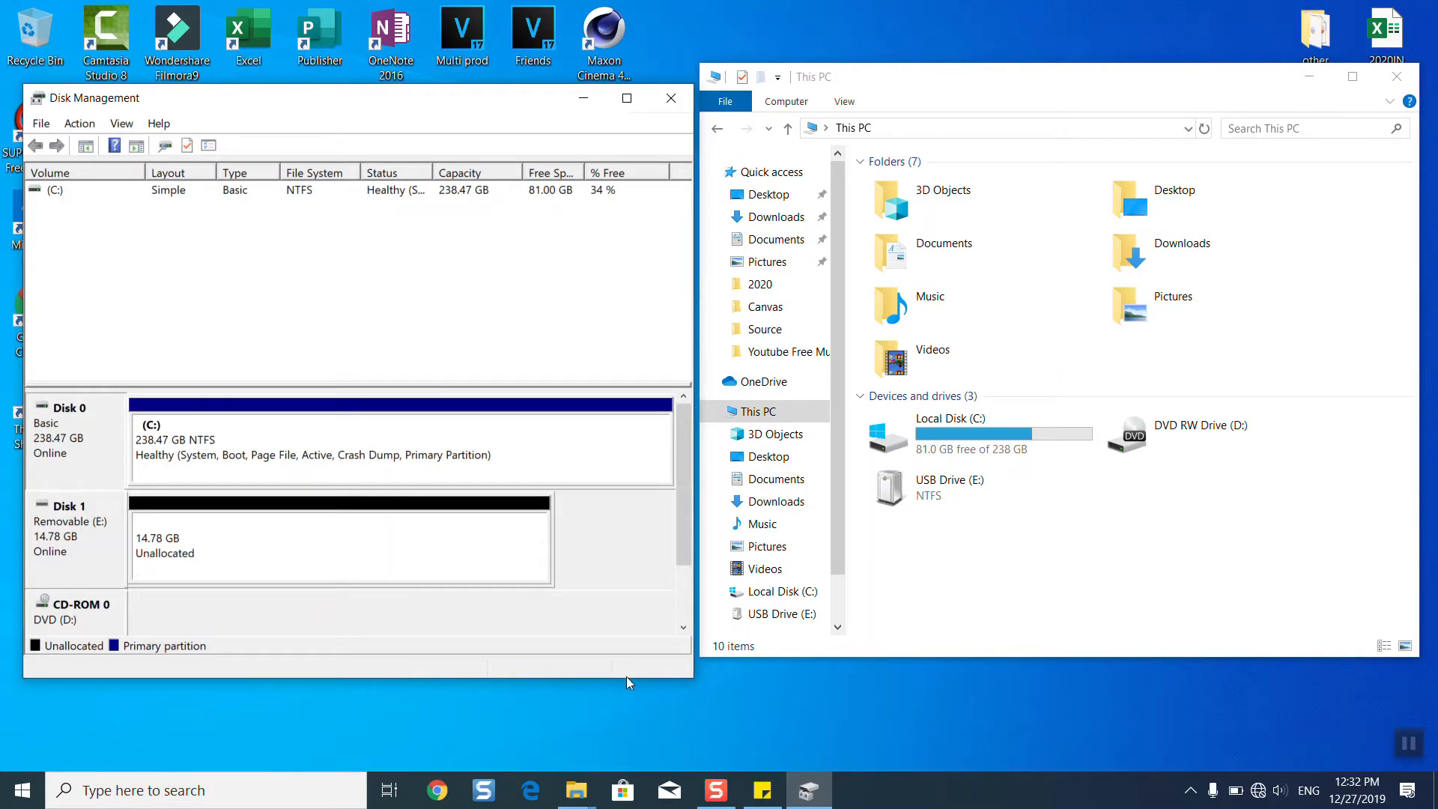
drag(626, 676, 626, 721)
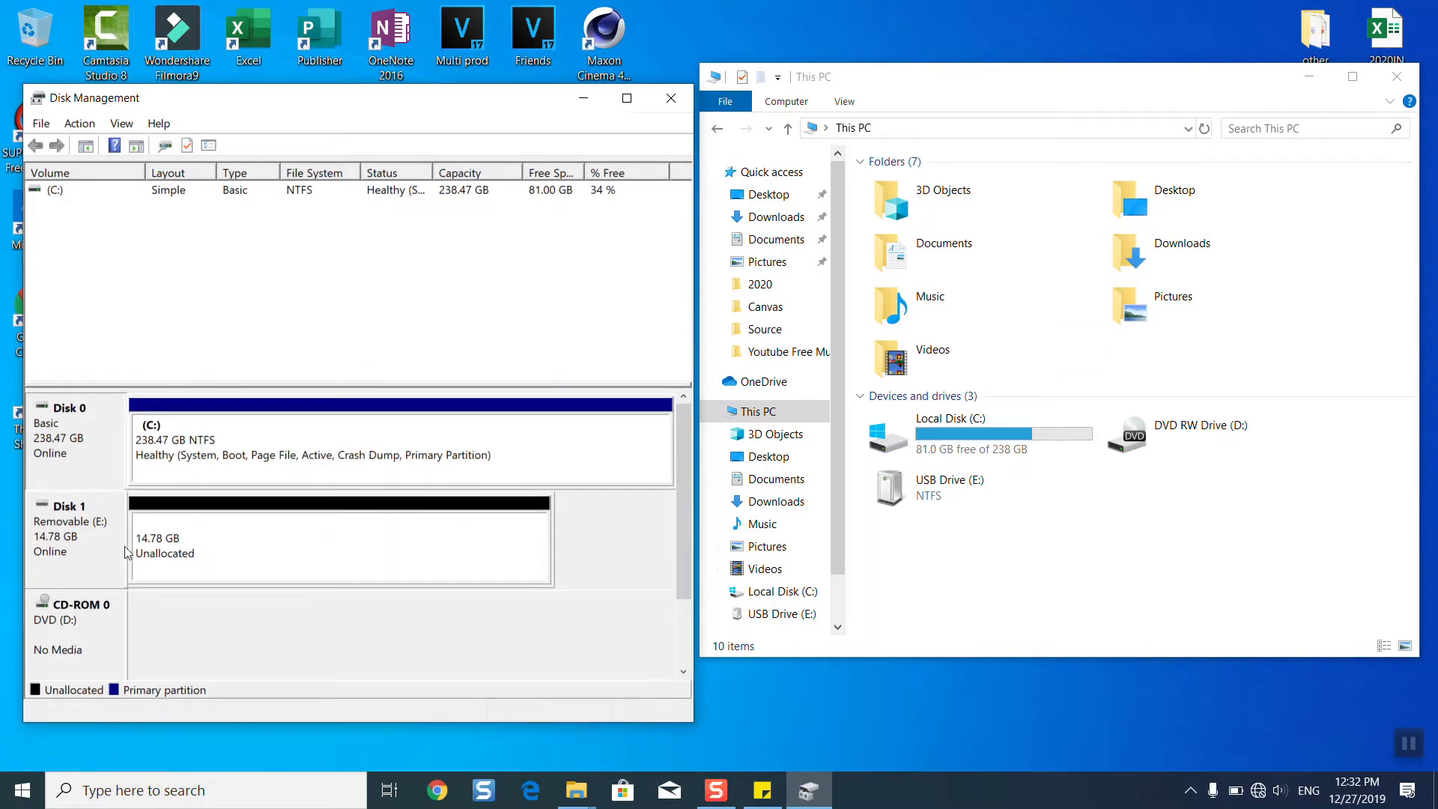
click(1039, 99)
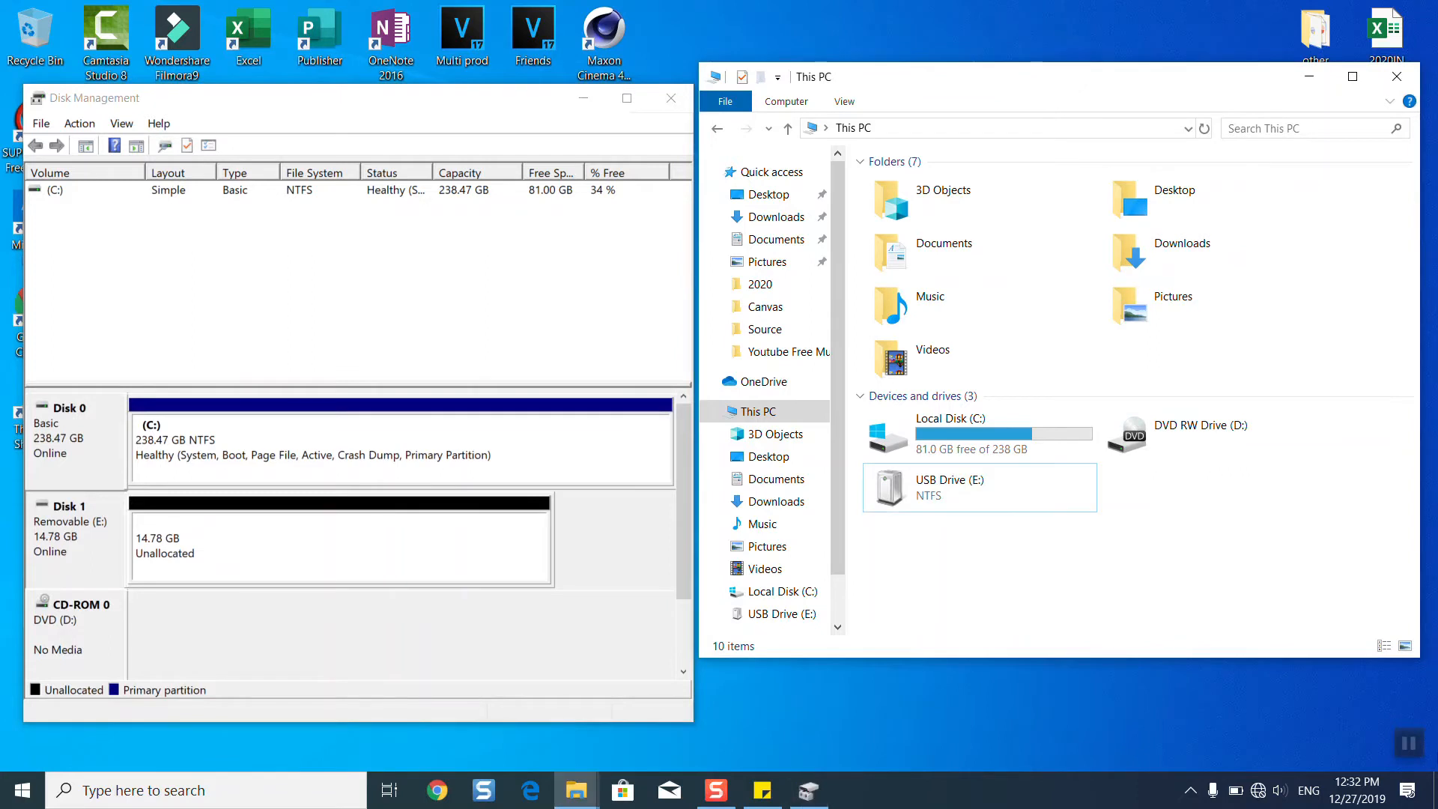
click(1408, 743)
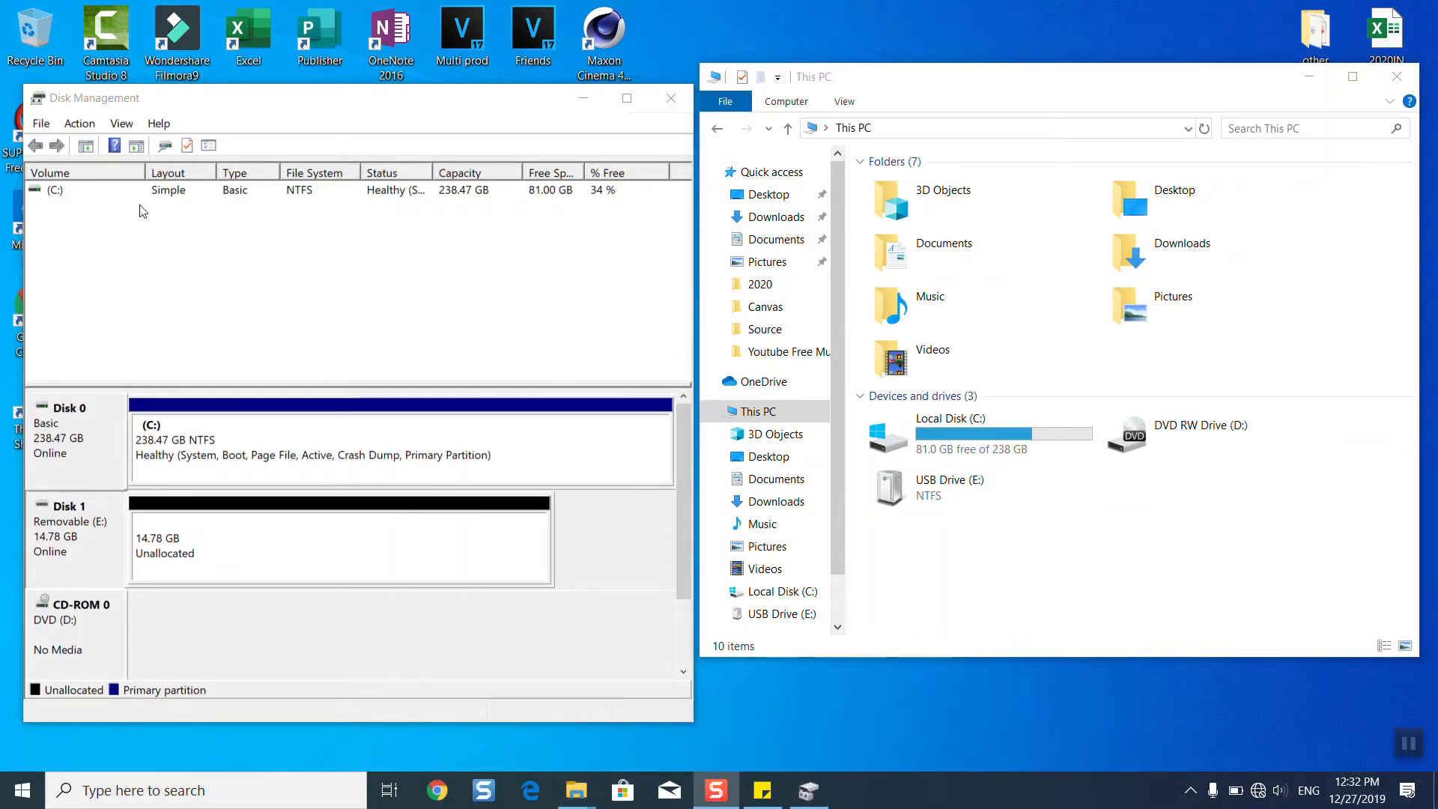
click(169, 196)
click(56, 189)
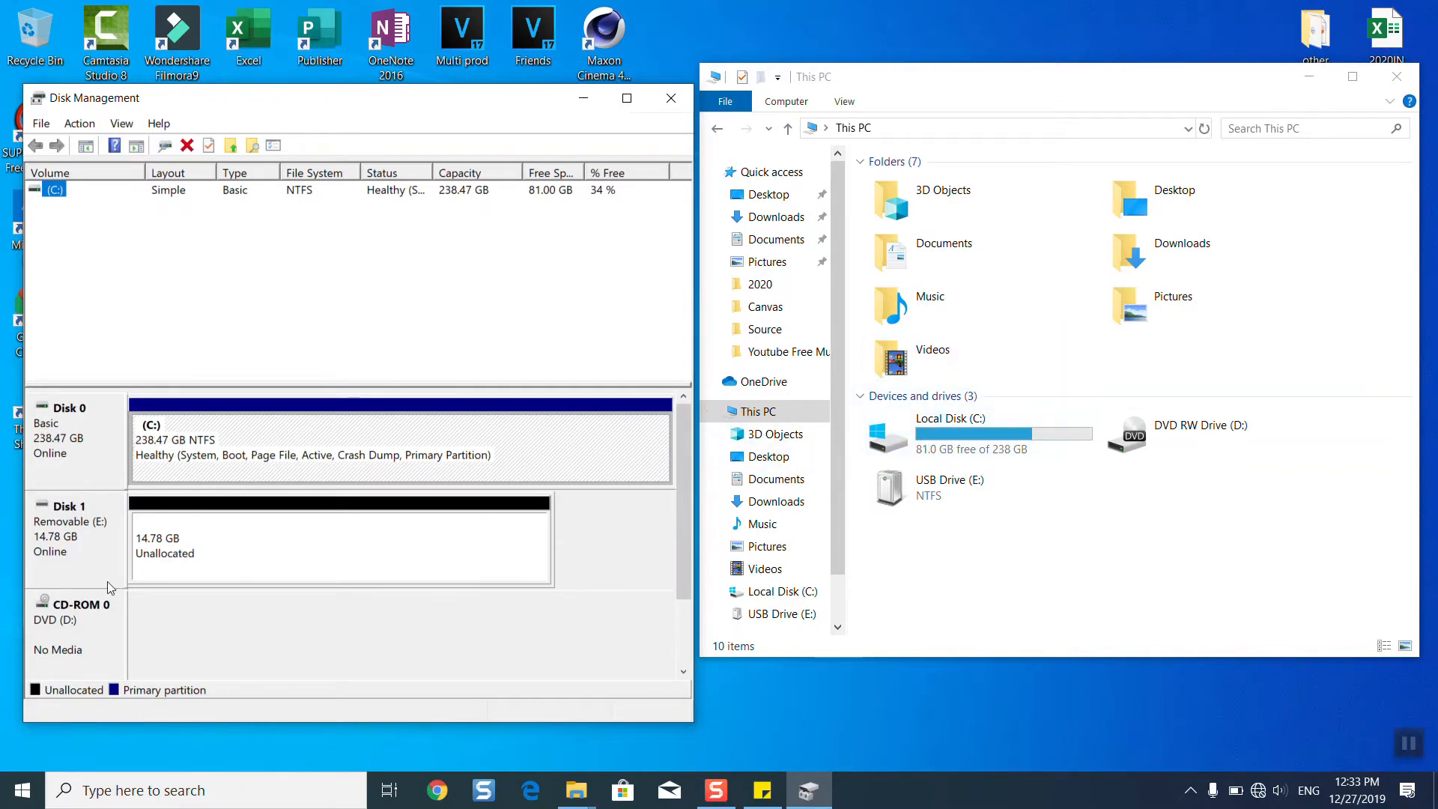
Step: Start a new simple volume on Disk 1's unallocated space, keeping the full size of 15134 MB
right_click(188, 546)
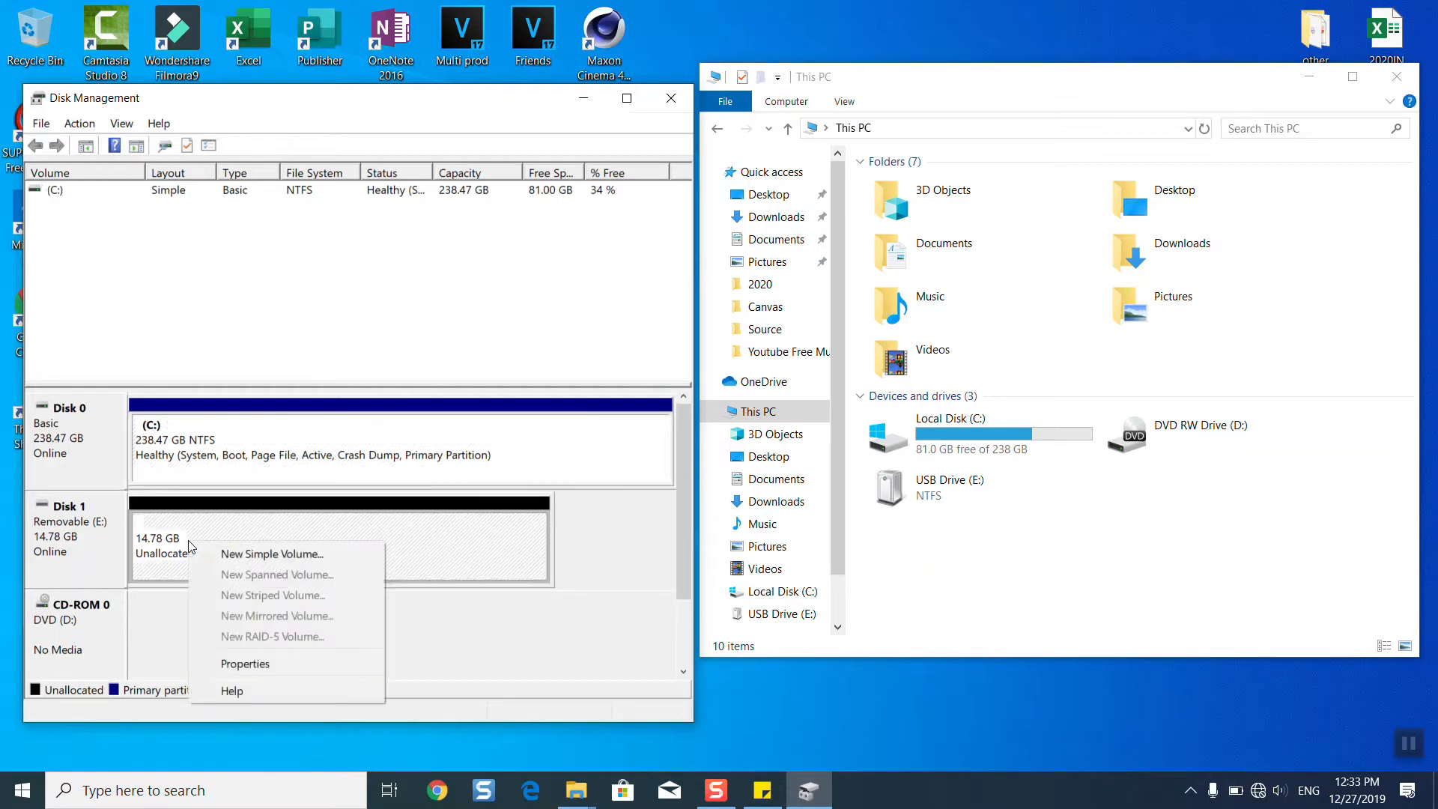
click(227, 555)
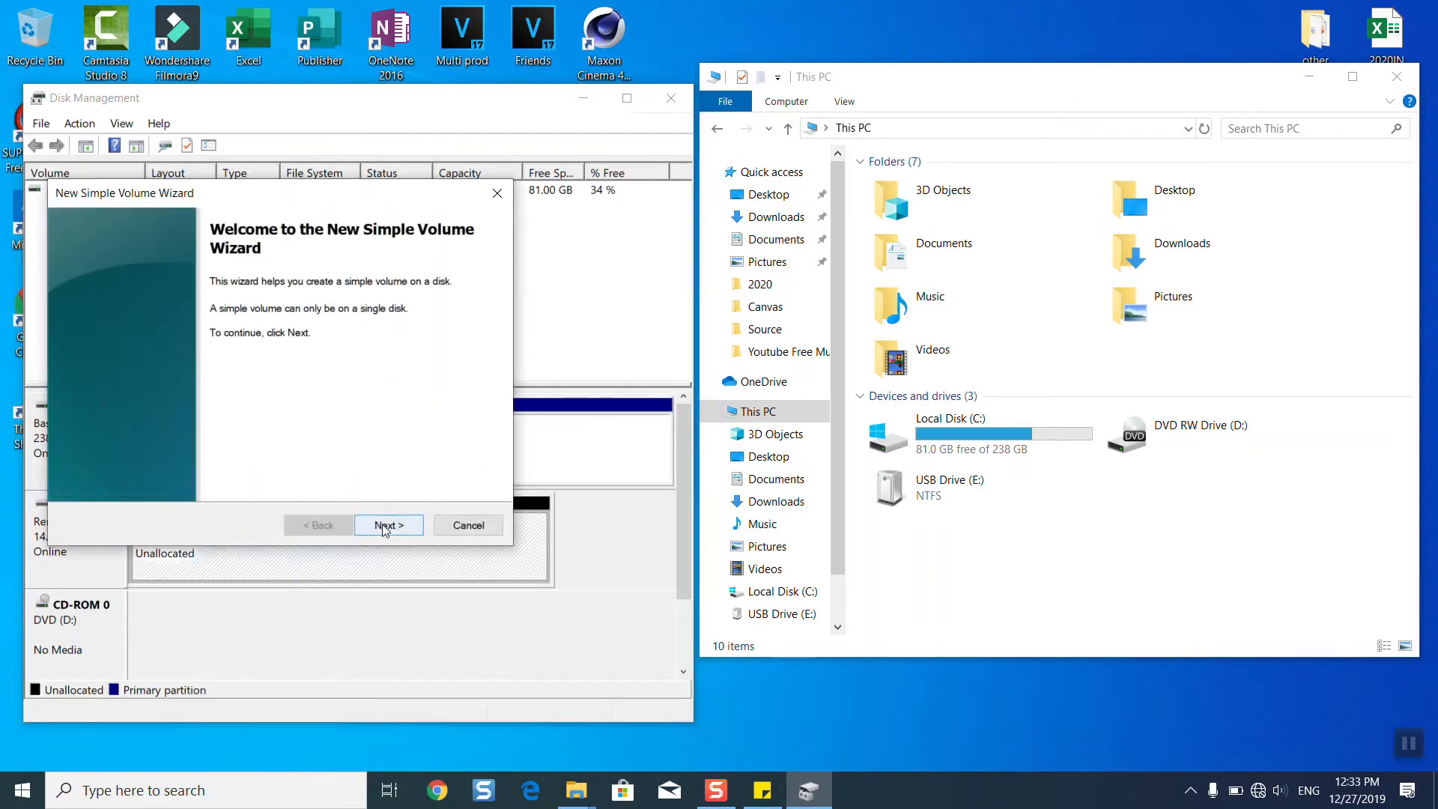
click(385, 526)
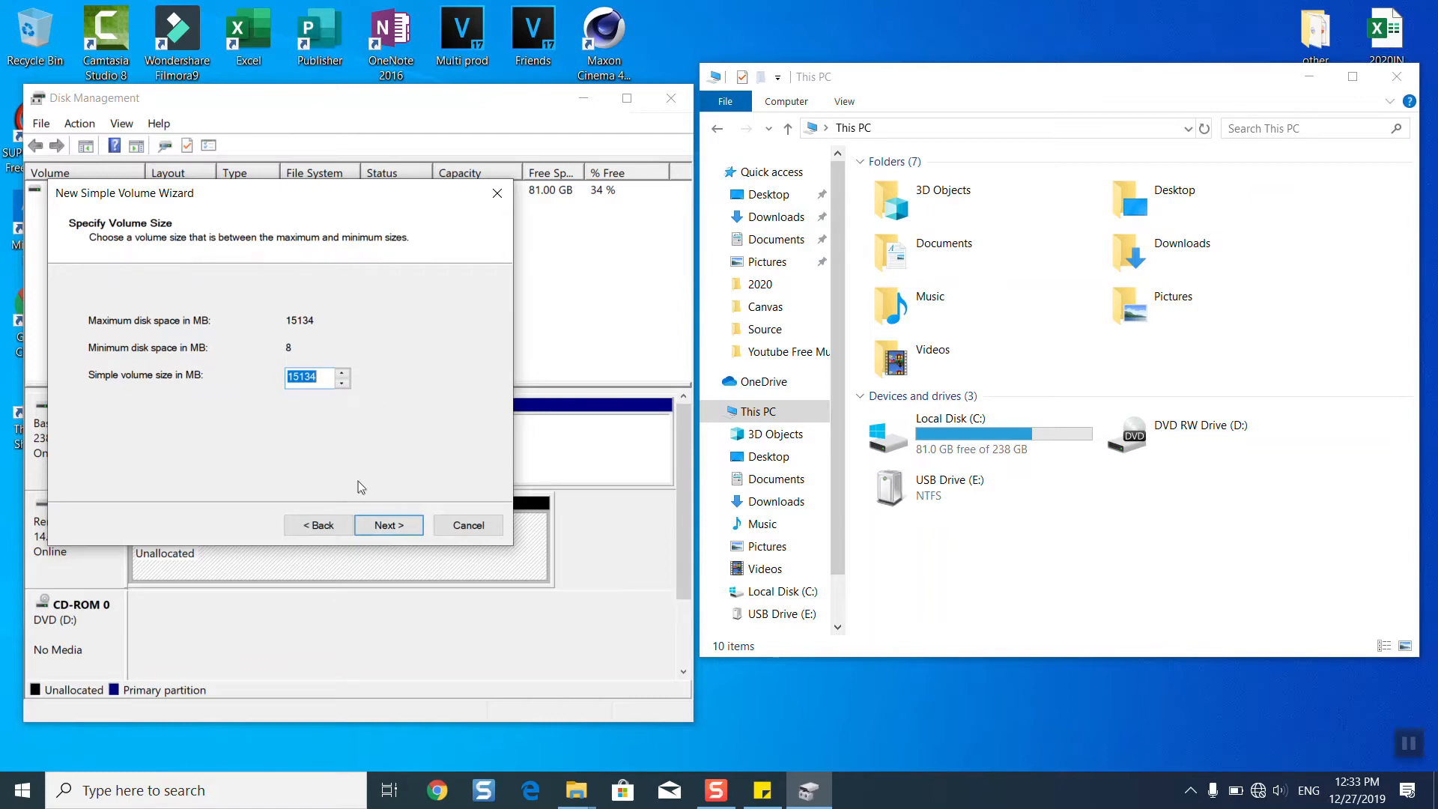
click(385, 526)
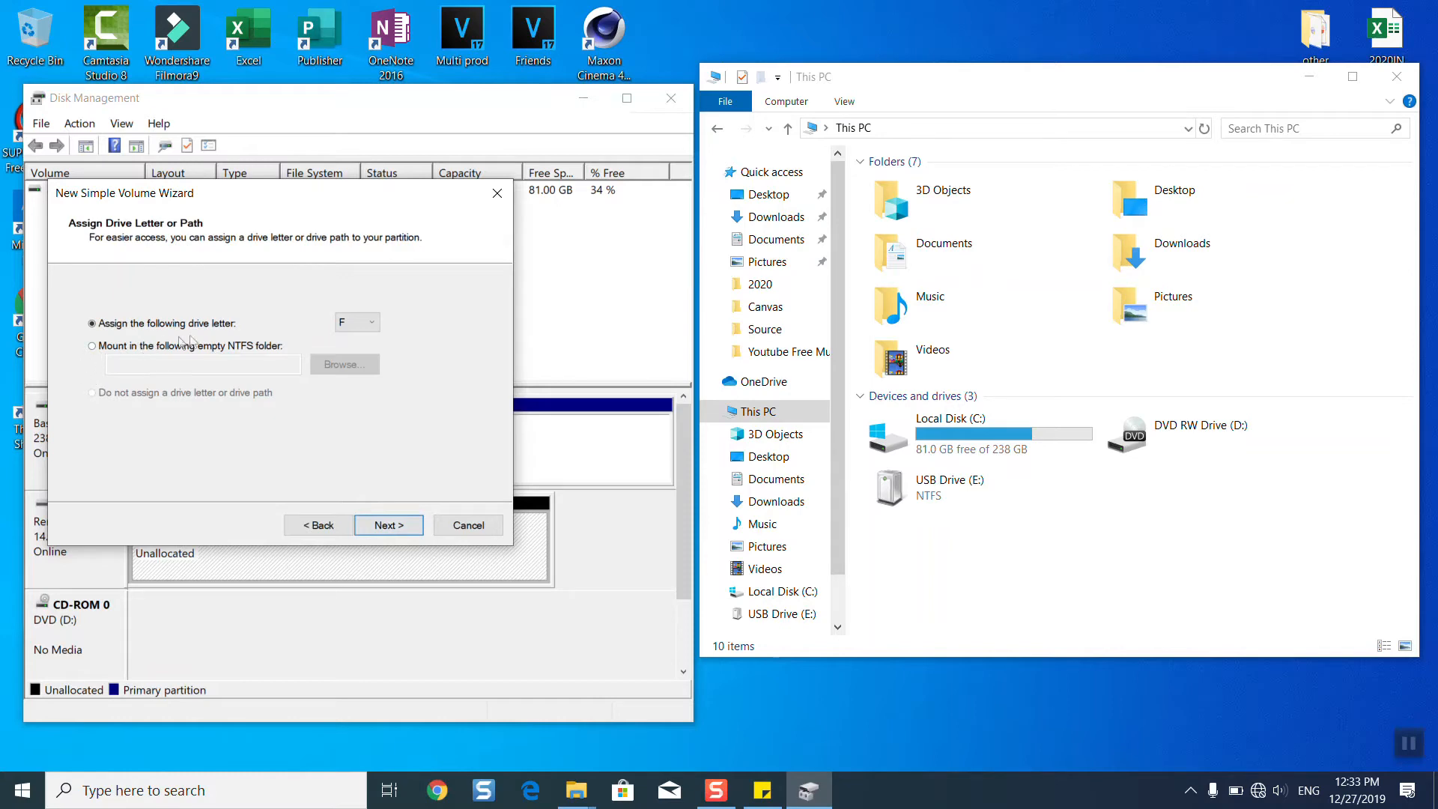
Step: Assign drive letter Z to the new volume and continue to the format settings
click(372, 323)
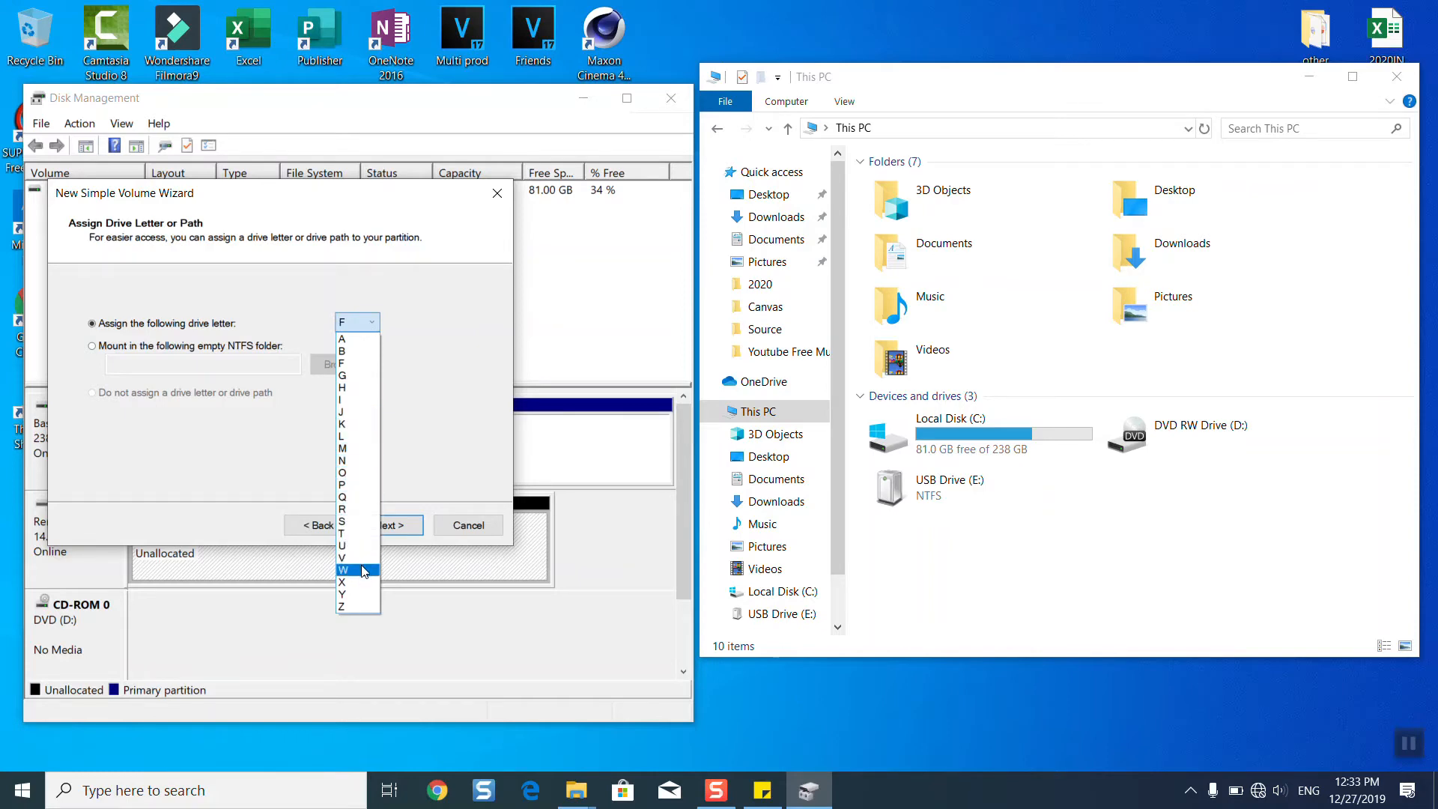
click(355, 608)
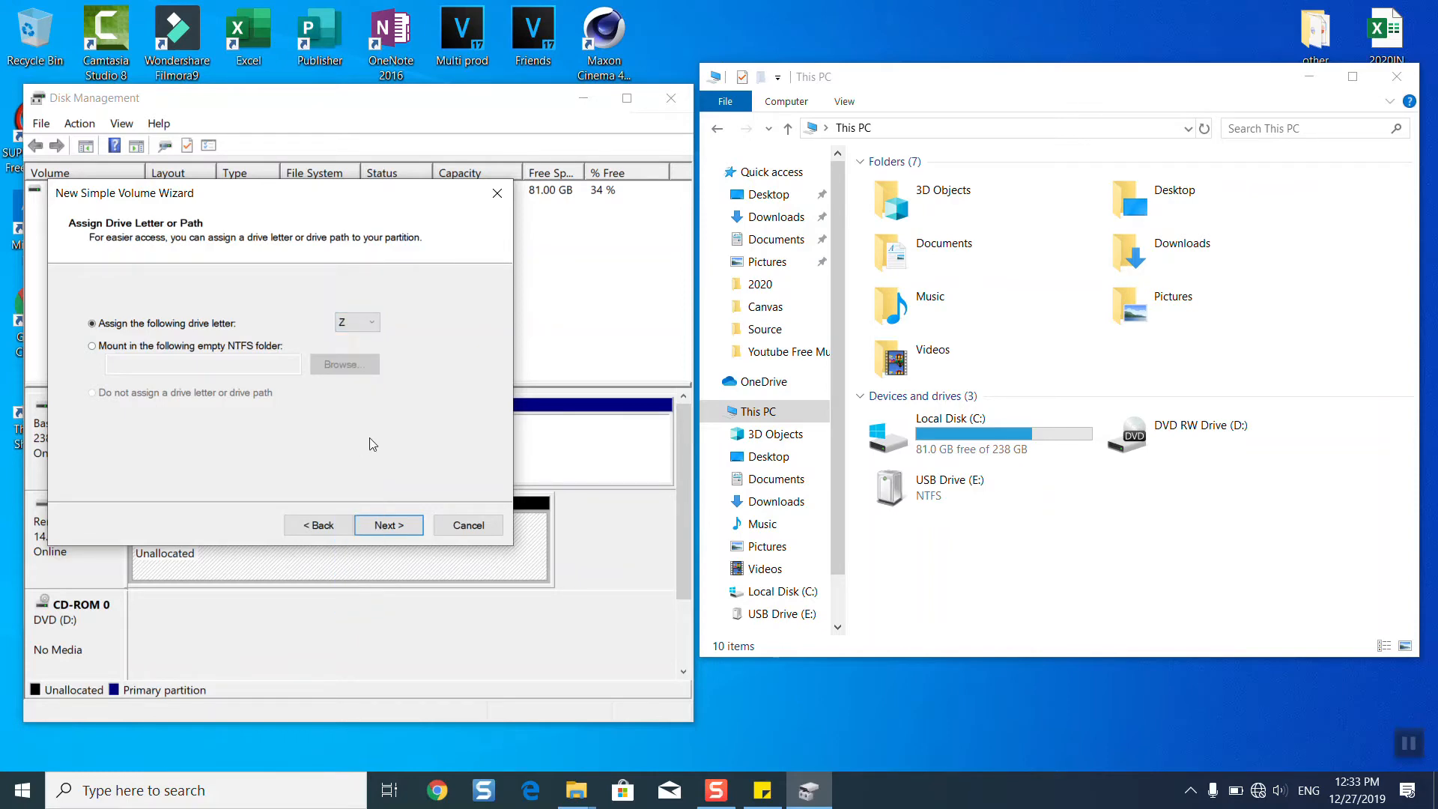
click(398, 525)
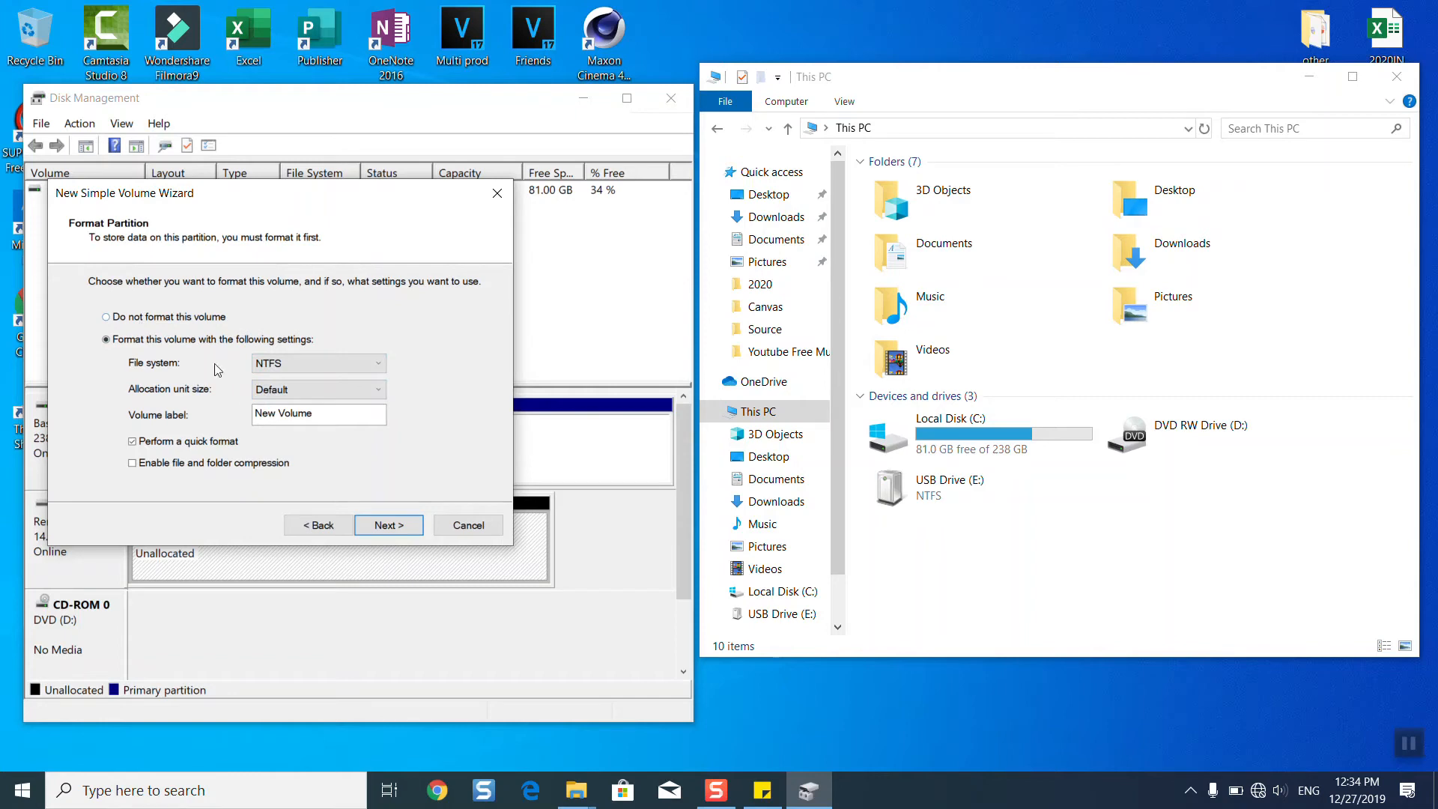
Step: Keep the NTFS quick format with default allocation size and label New Volume, review the summary, and finish creating the volume
click(388, 525)
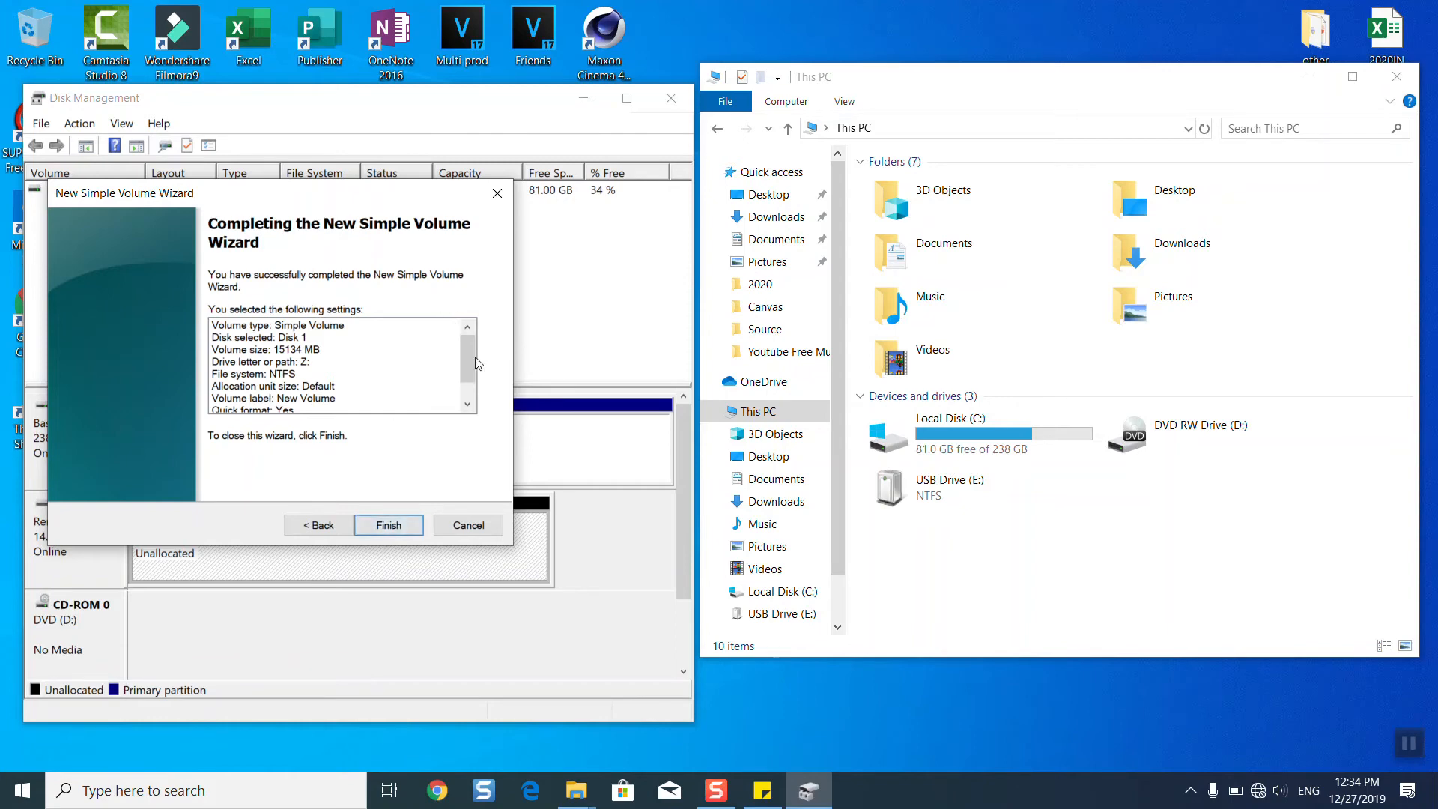
scroll(469, 363, down, 1)
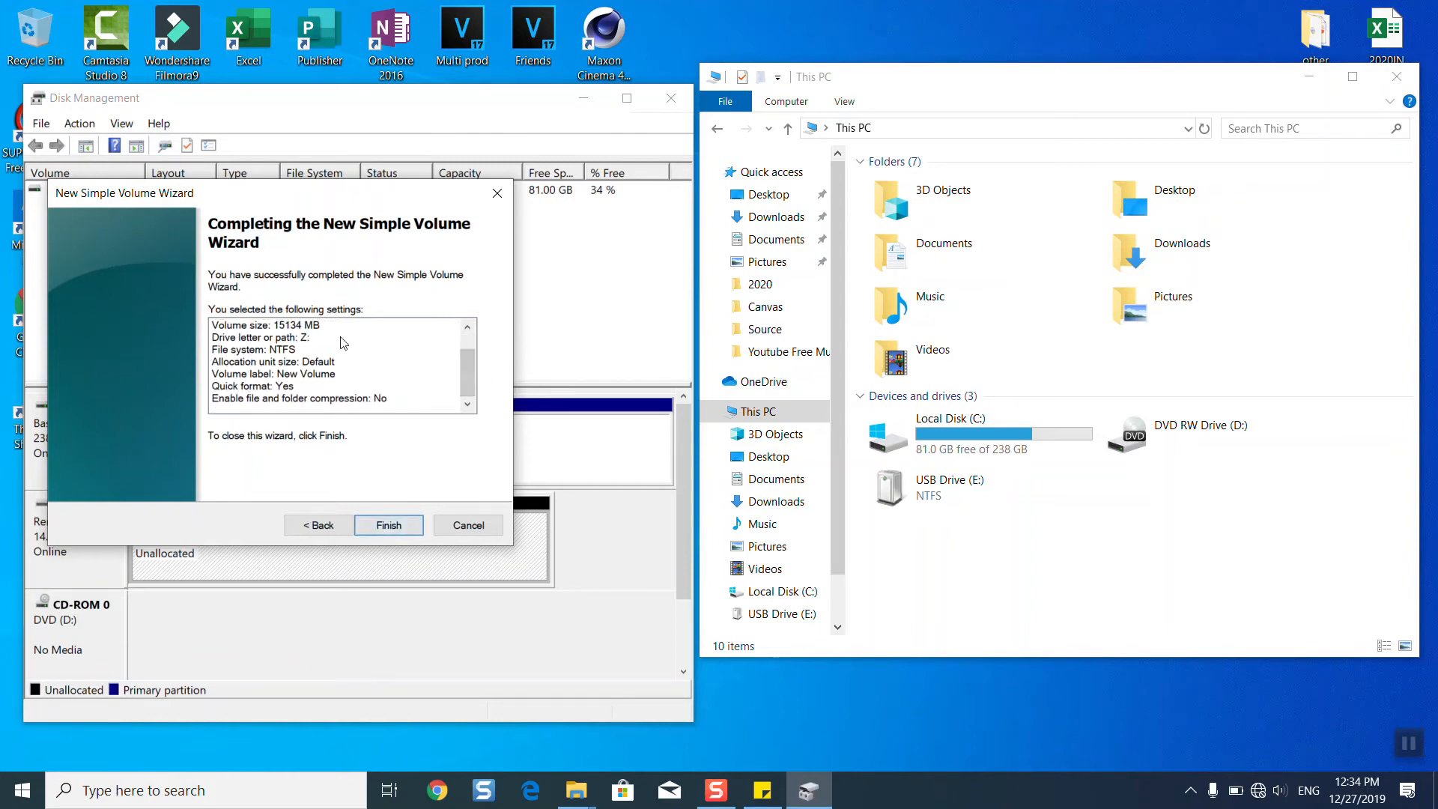
click(389, 525)
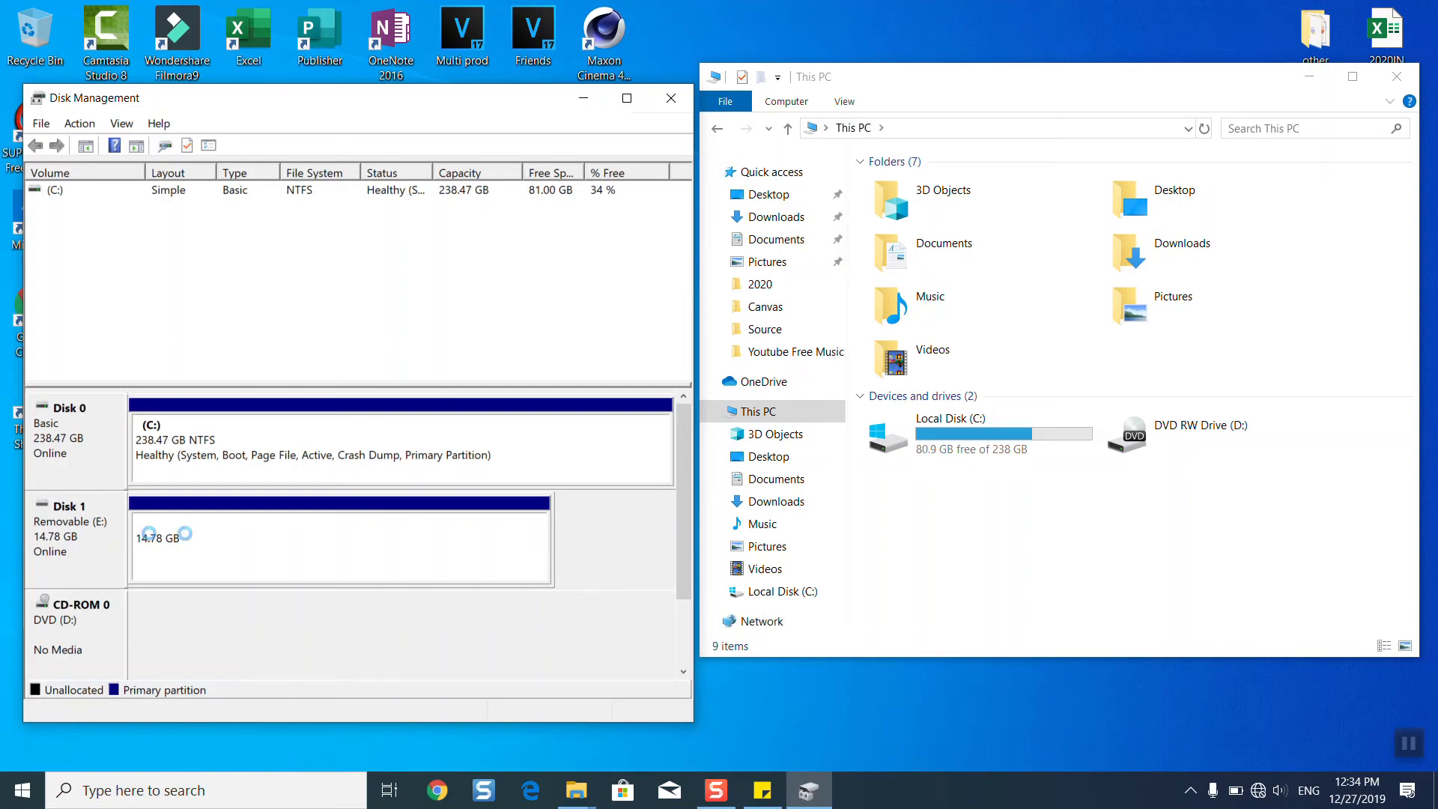
Step: Close the New Volume (Z:) folder window and select the Z: drive in This PC to check it
click(1299, 478)
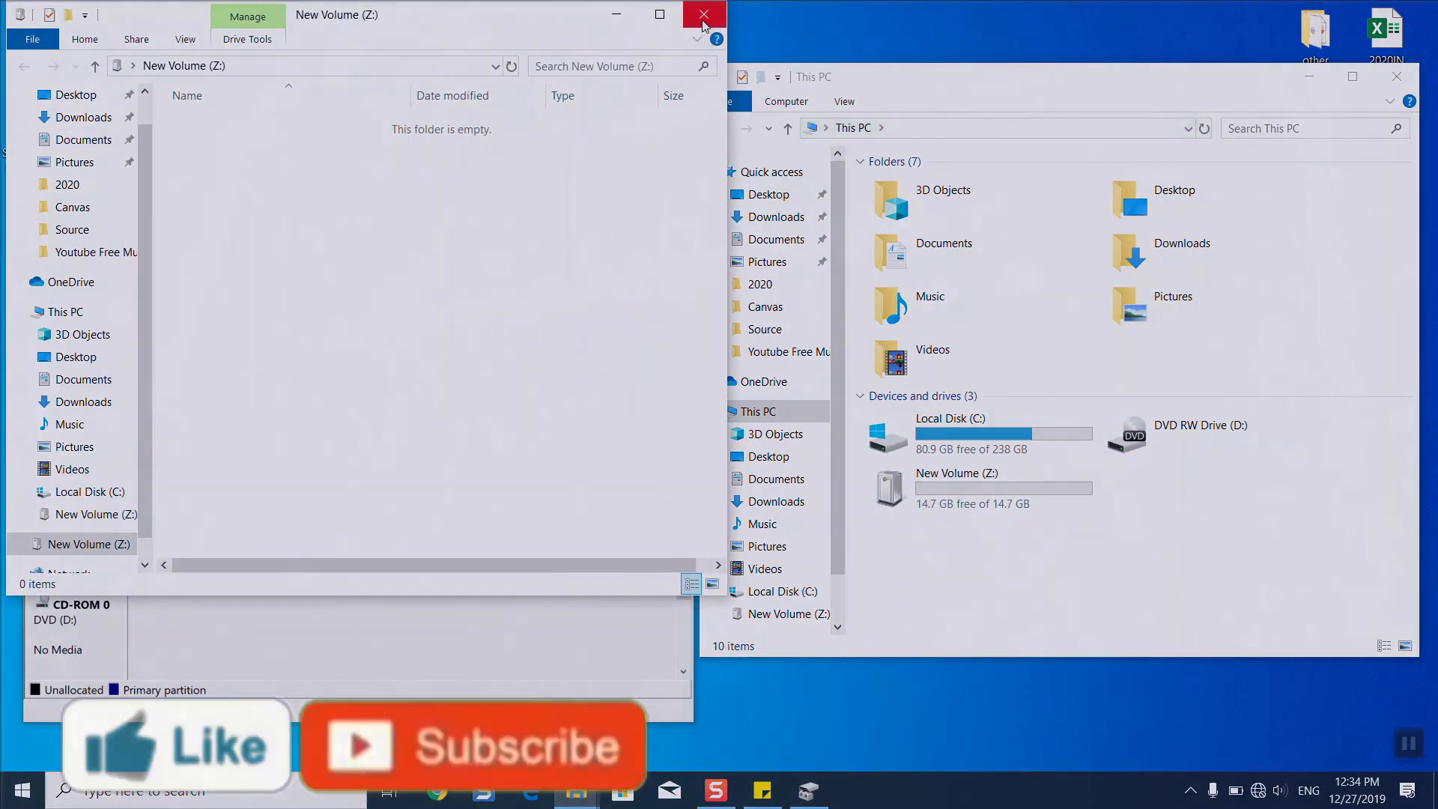
click(704, 14)
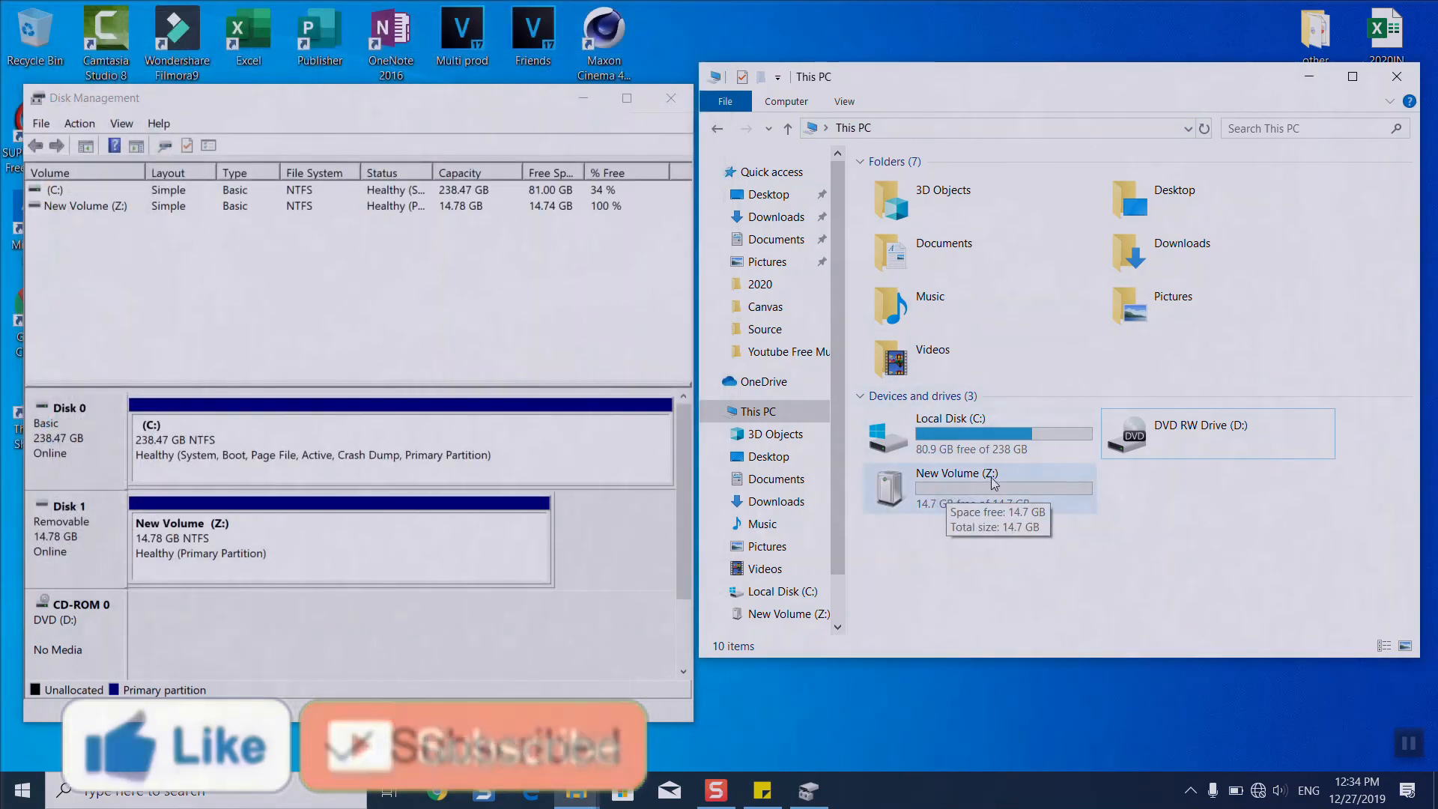
click(959, 485)
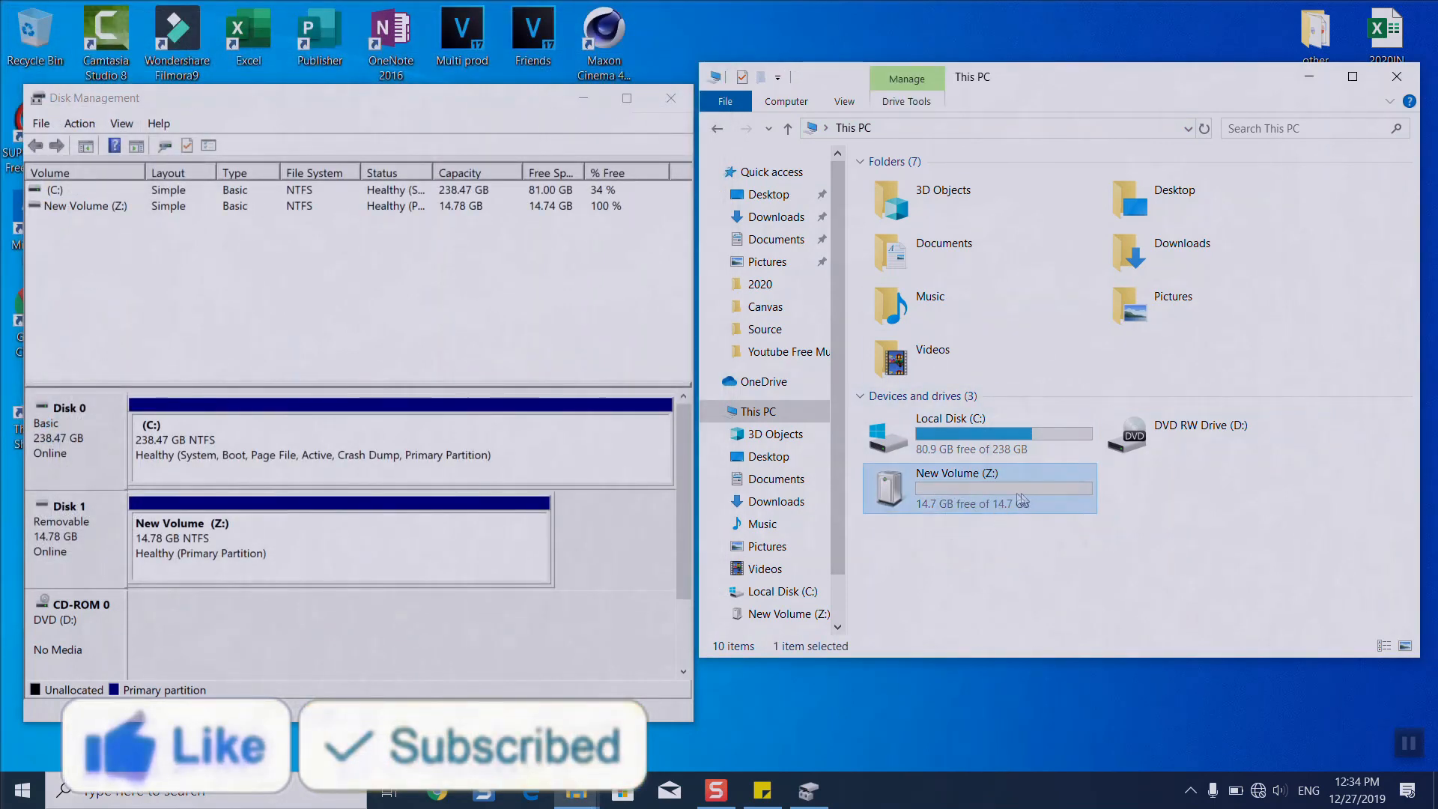
Step: Close Disk Management and minimize the This PC window
click(529, 638)
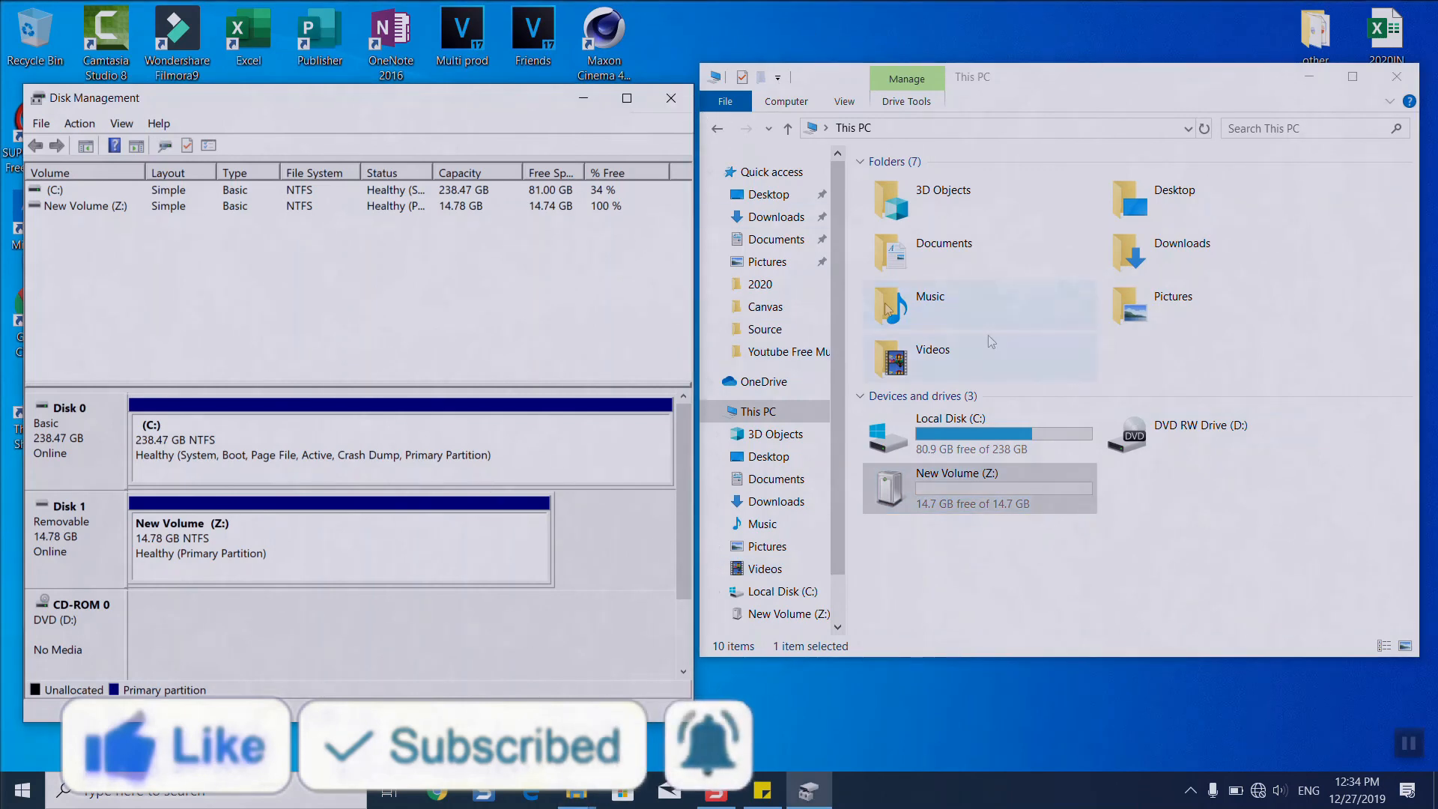
click(671, 98)
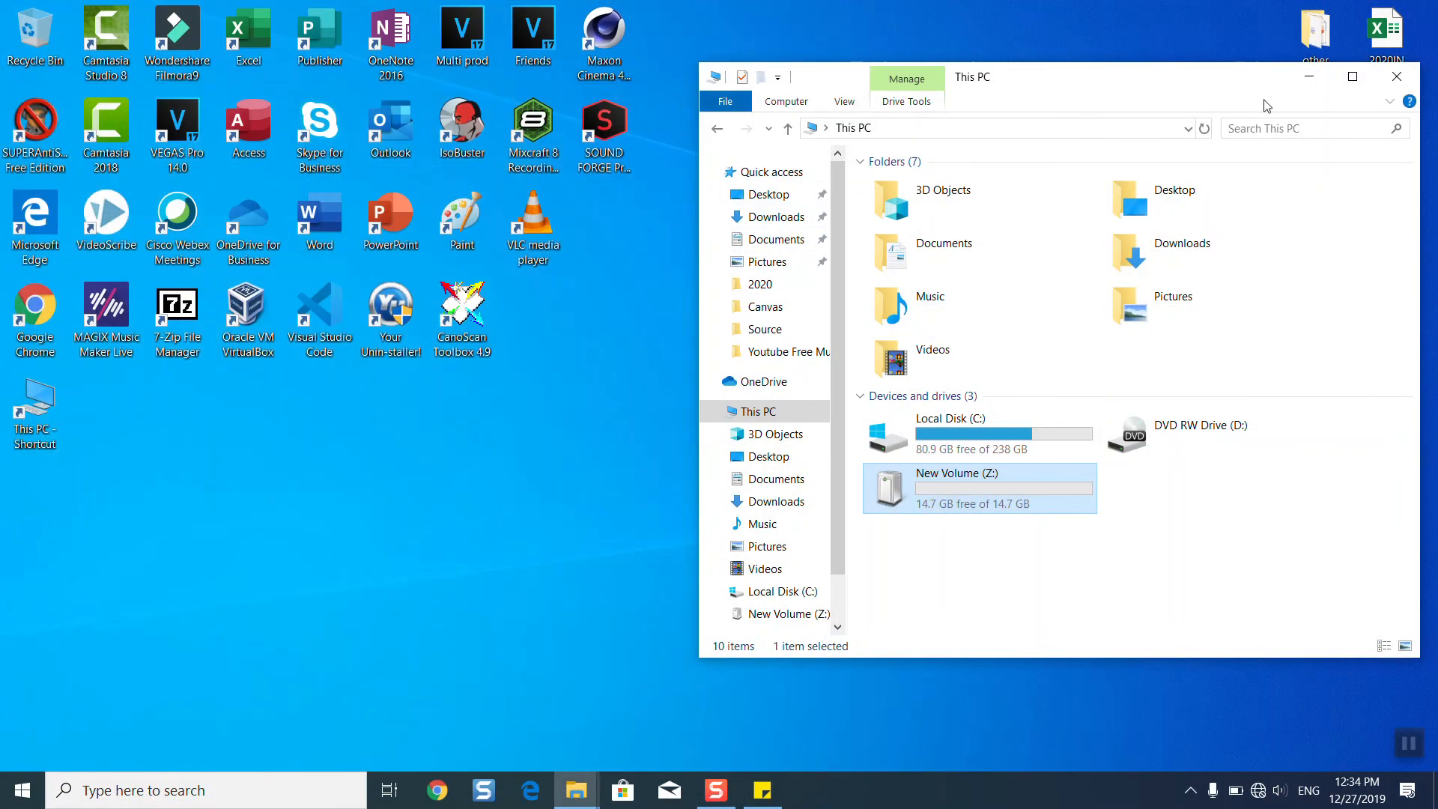
click(1309, 77)
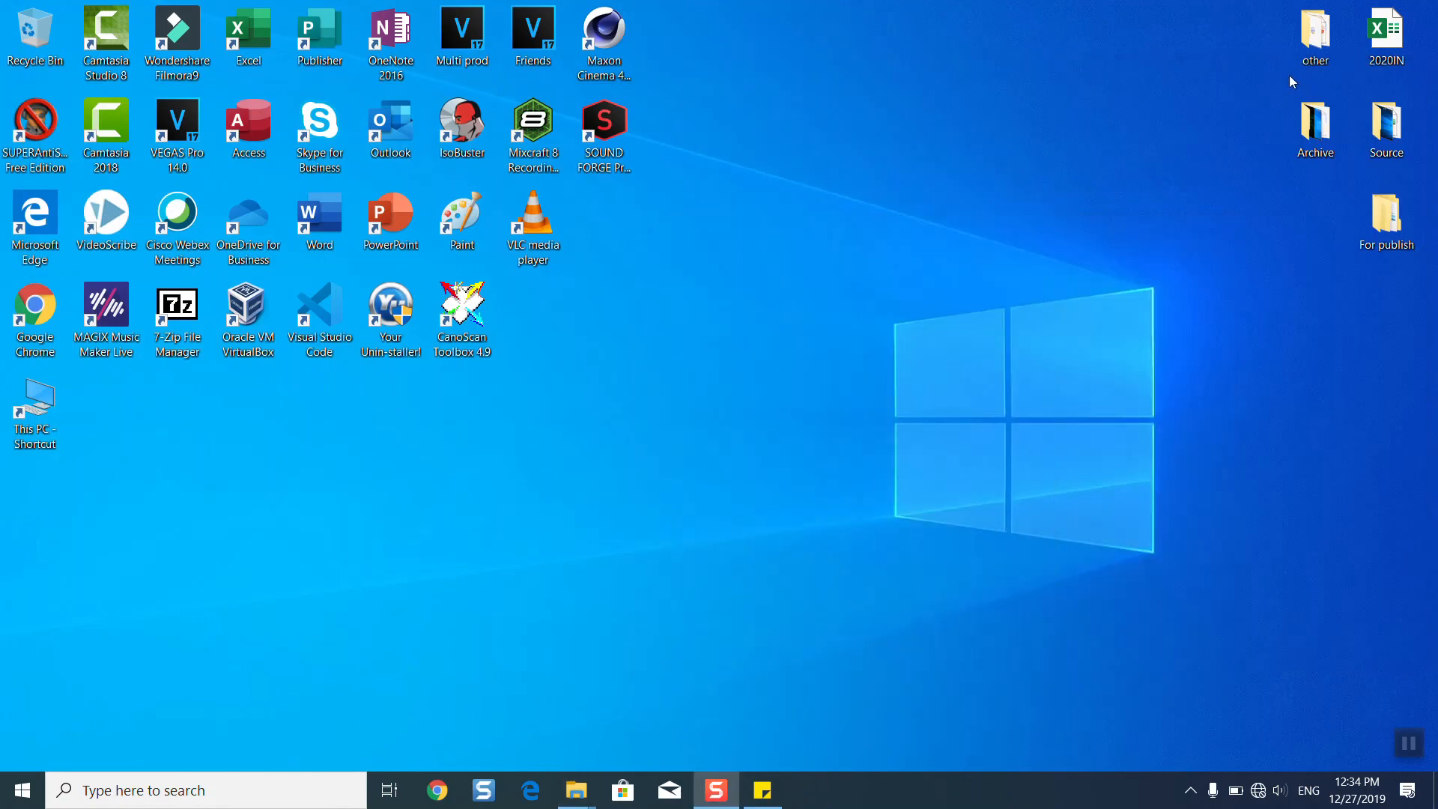